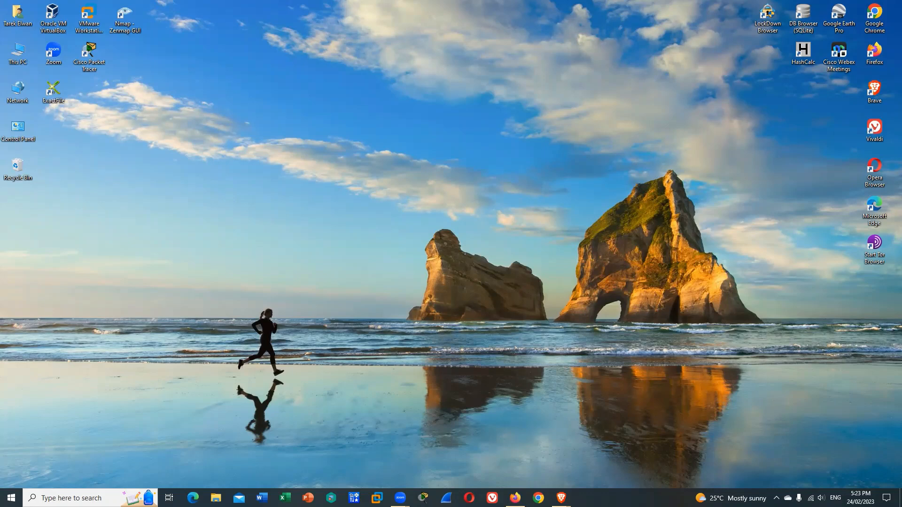
Launch VMware Workstation Pro from the desktop
click(89, 16)
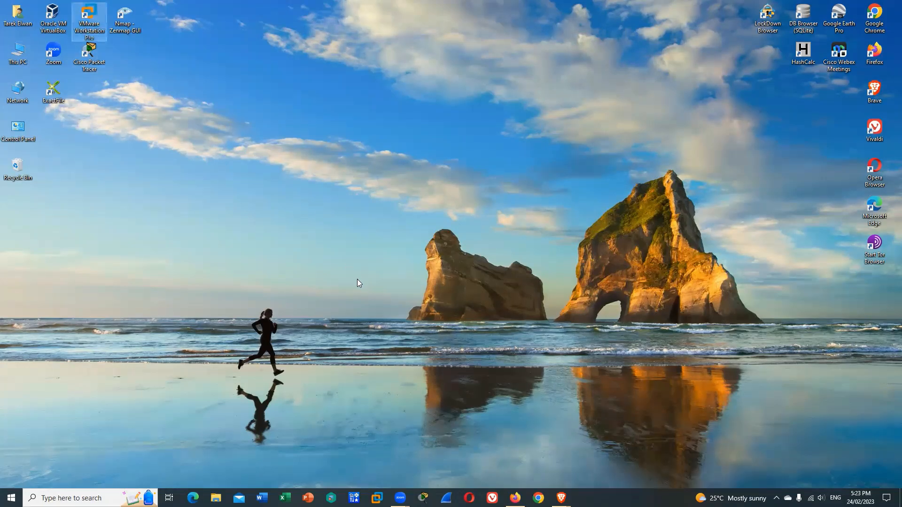
key(Return)
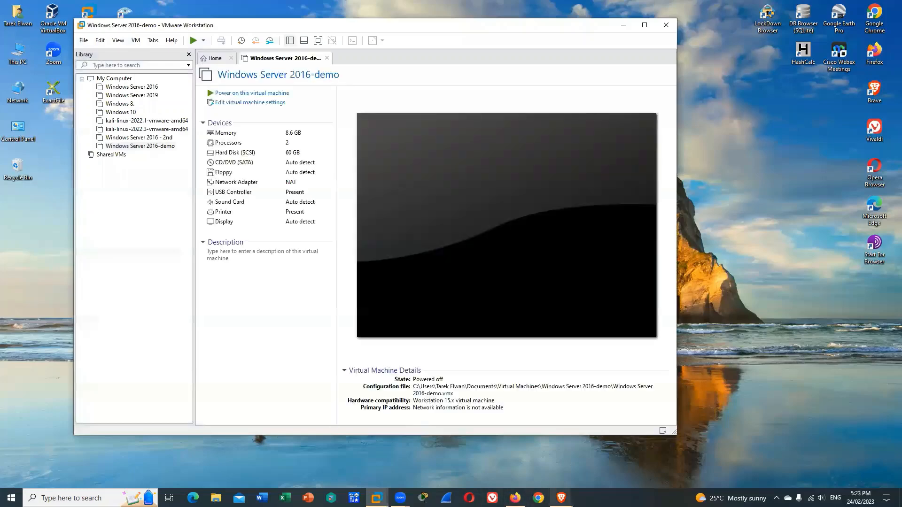
Switch to the Brave browser, open the Windows Server 2016 ISO download form in a new tab, and examine its required fields
click(561, 498)
click(611, 454)
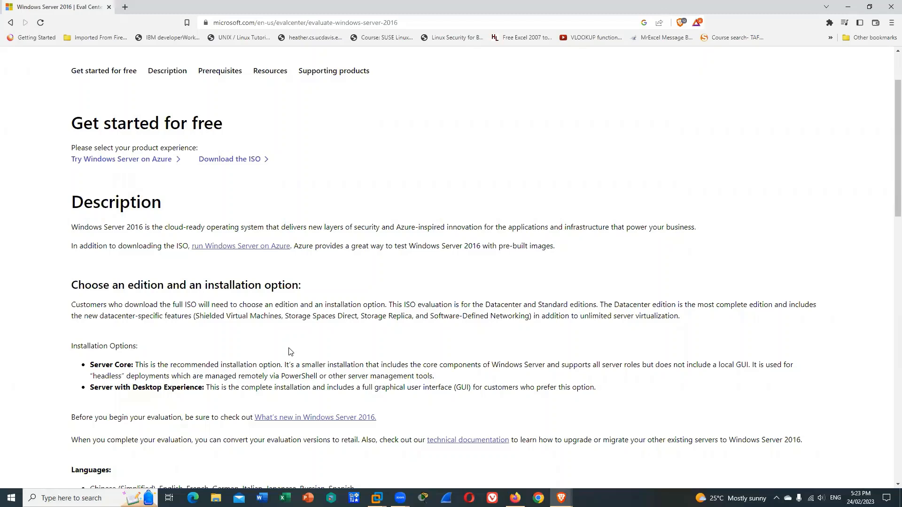
right_click(234, 163)
click(261, 169)
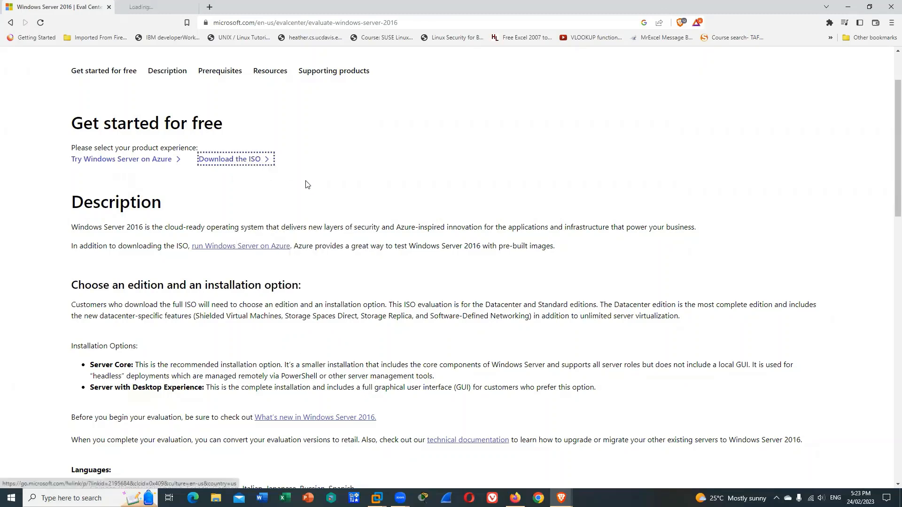
click(174, 10)
scroll(611, 423, down, 6)
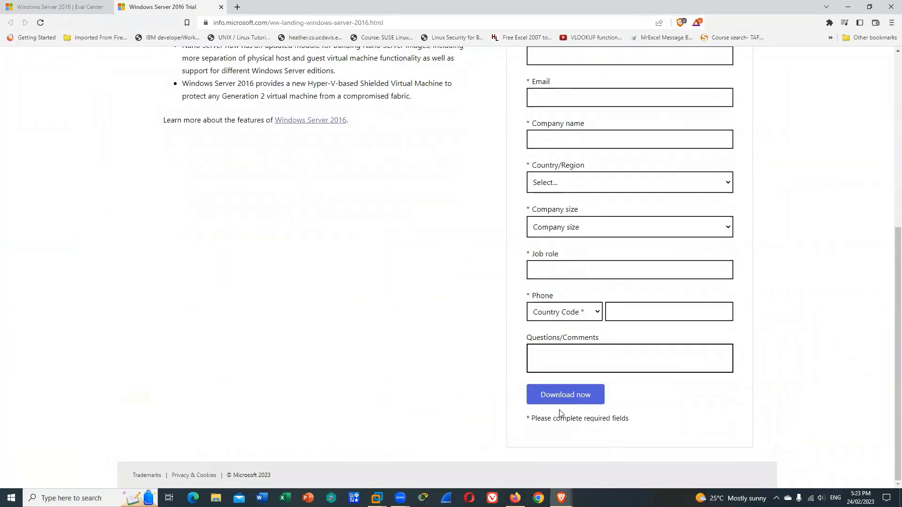
click(848, 7)
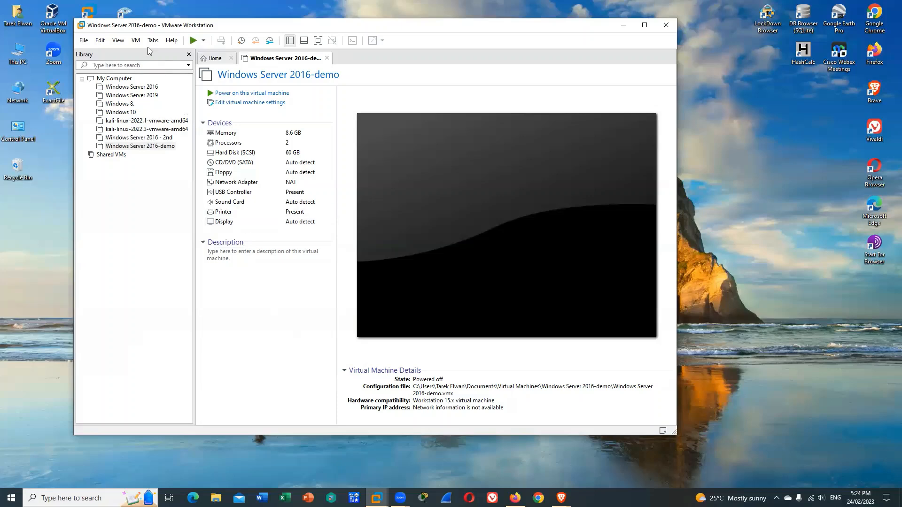
Start a new virtual machine with the Typical configuration and the en_windows_server_2016_x64 ISO as the installer disc image
click(83, 40)
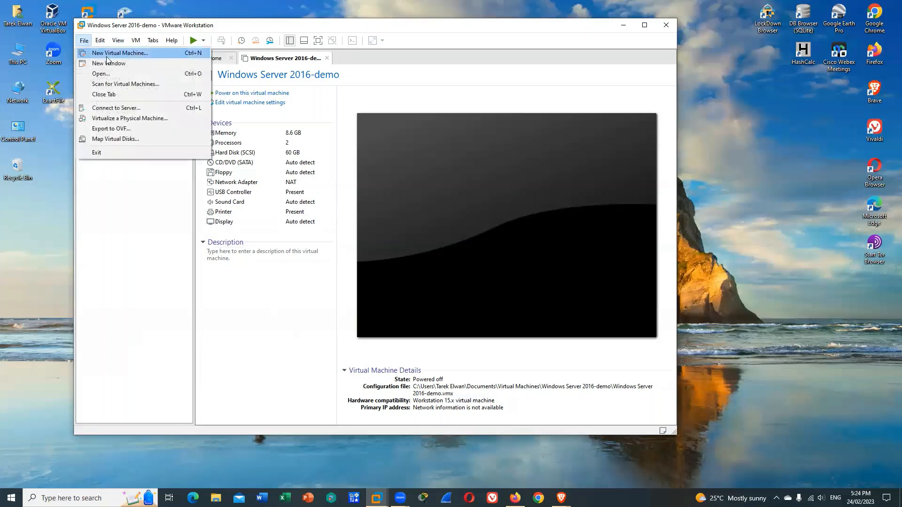
click(113, 52)
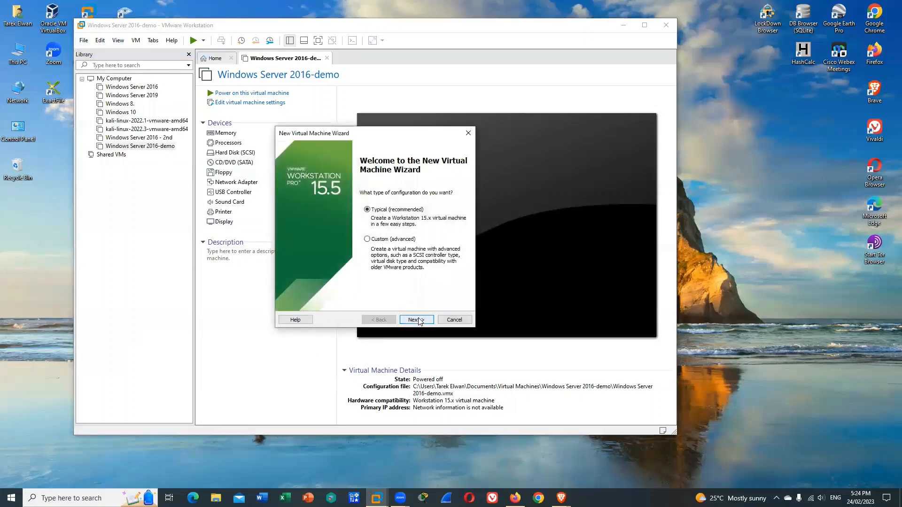
click(417, 320)
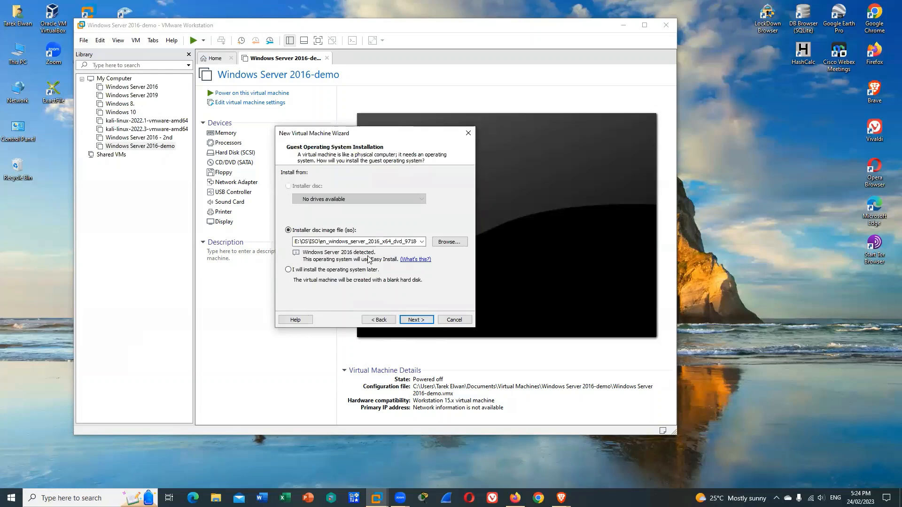
click(419, 319)
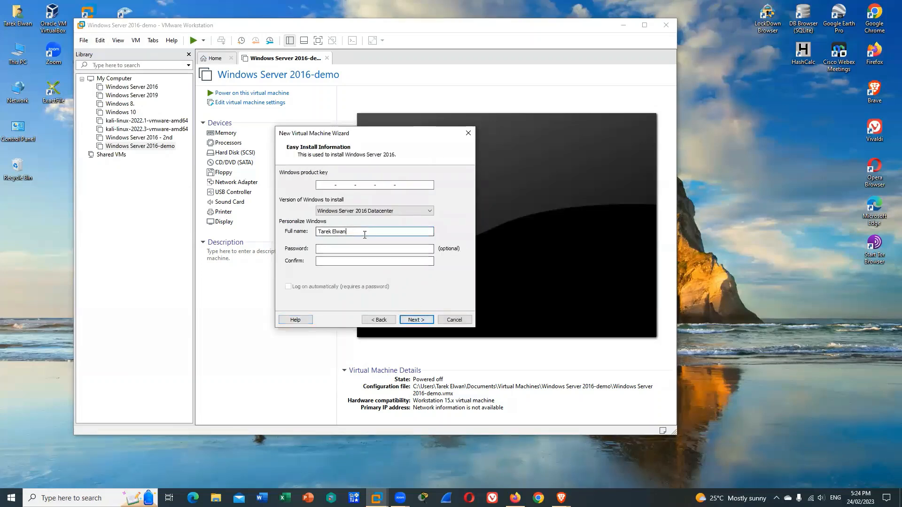
Set the Easy Install full name to Administrator
key(BackSpace)
key(BackSpace)
key(BackSpace)
key(BackSpace)
key(BackSpace)
key(BackSpace)
key(BackSpace)
key(BackSpace)
key(BackSpace)
key(BackSpace)
key(BackSpace)
text(Administrator)
Enter and confirm the Windows account password, and continue without a product key
key(Tab)
text(●●●●●●●●●●●)
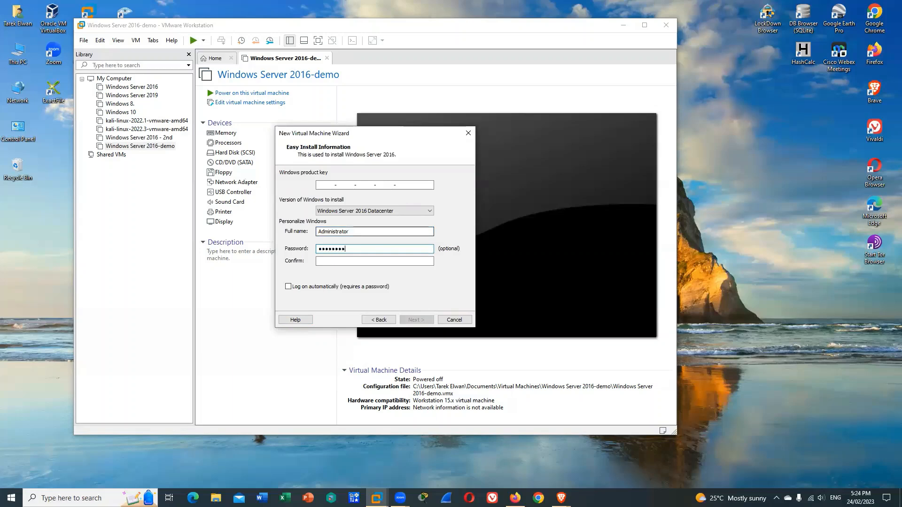
text(●)
key(Tab)
text(●●●●)
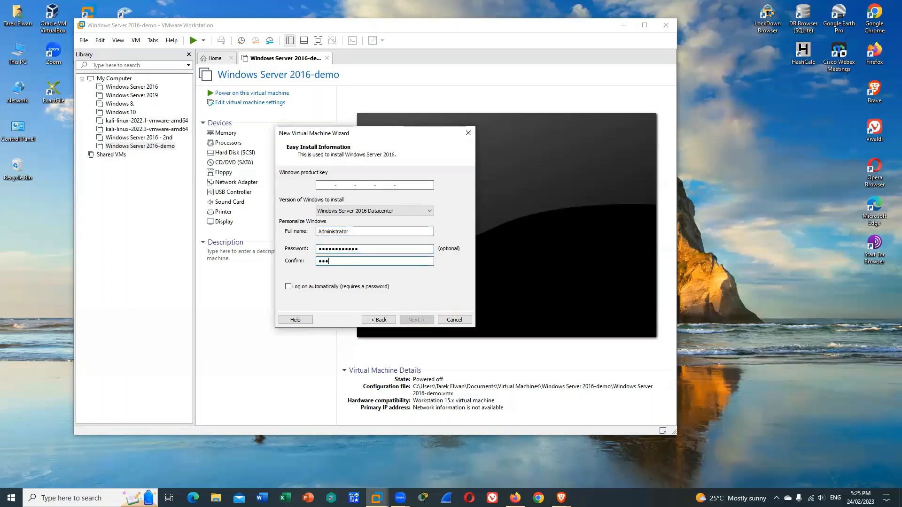
text(●●●●●●●●)
click(423, 320)
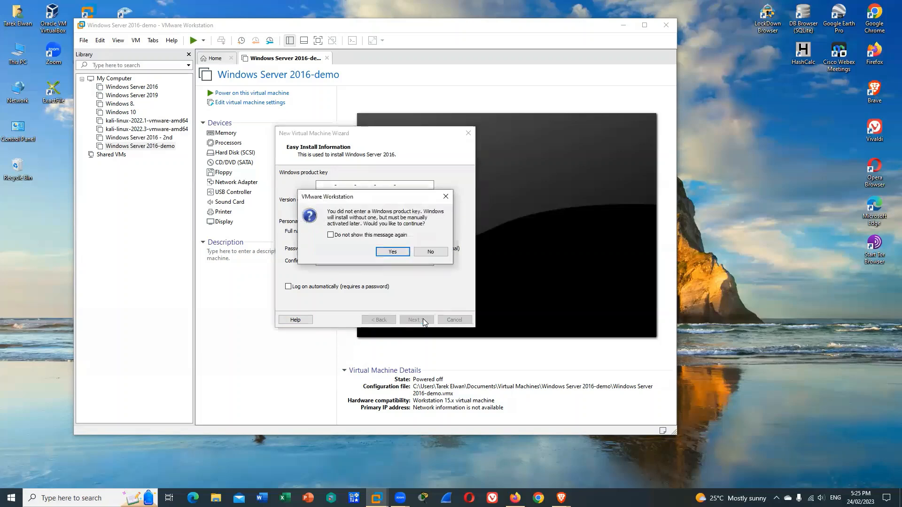
click(393, 252)
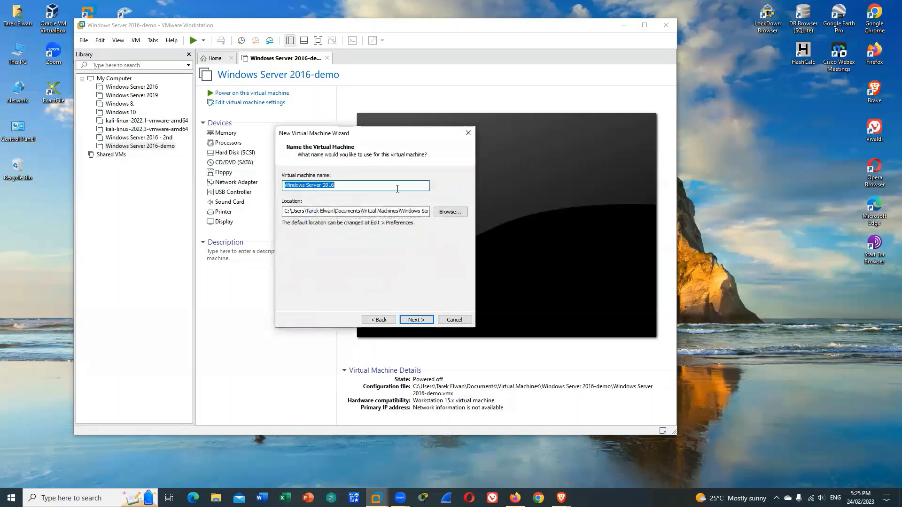
Name the virtual machine VU-Clg and accept a 60 GB virtual disk split into multiple files
key(BackSpace)
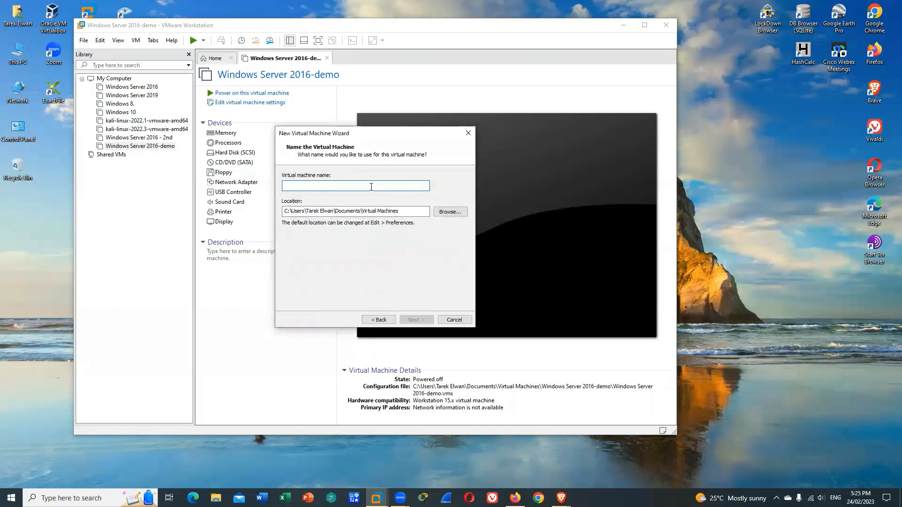
text(VU-Clg)
click(422, 318)
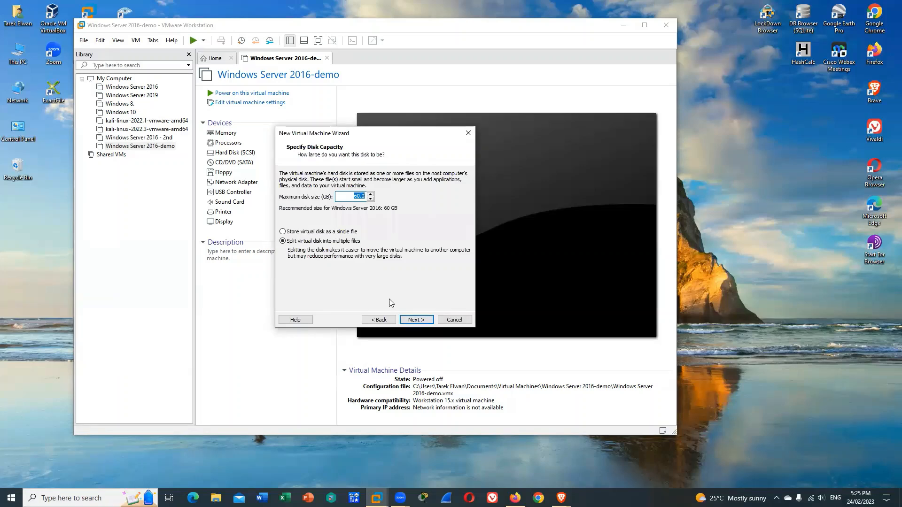
click(420, 320)
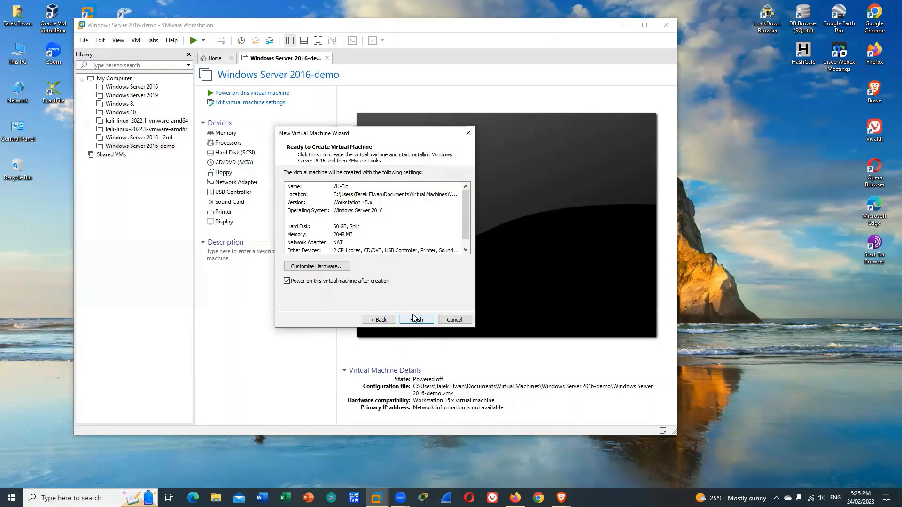
Set the virtual machine's memory to 8780 MB and finish creating it with power-on after creation
click(329, 266)
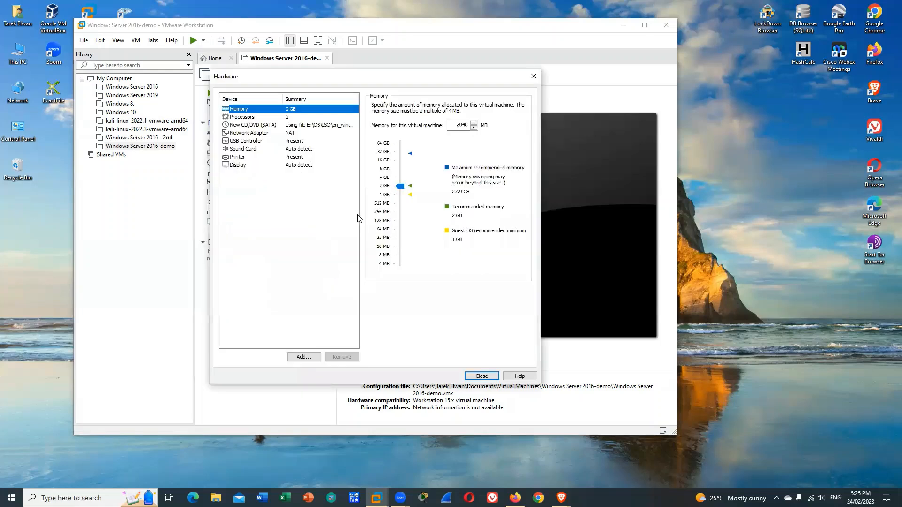
drag(400, 187, 401, 169)
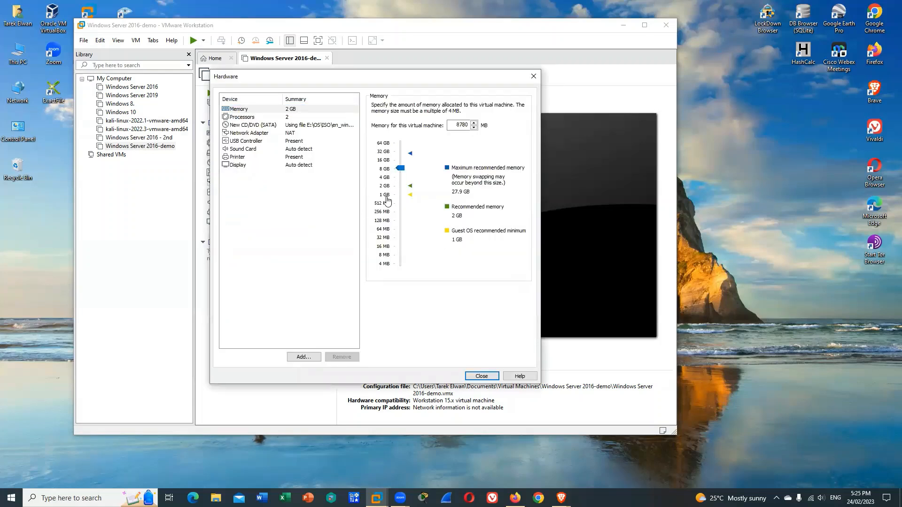
click(482, 377)
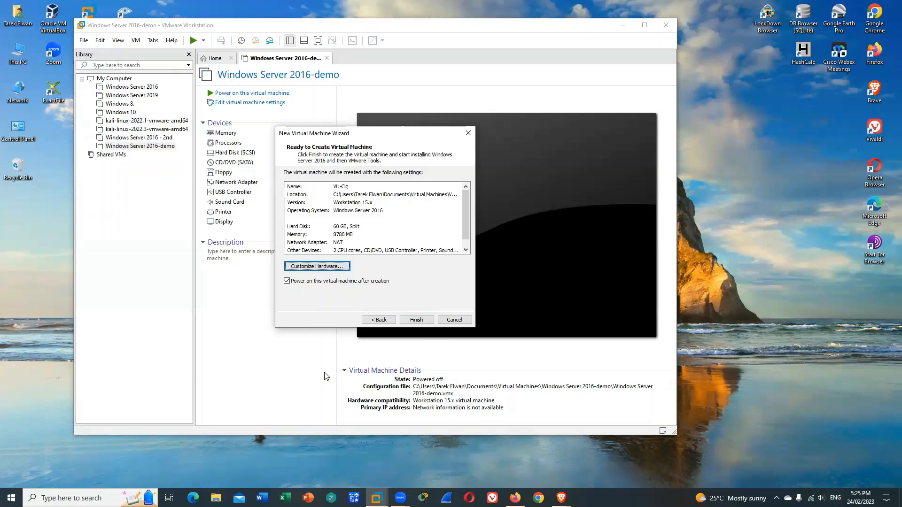
click(419, 322)
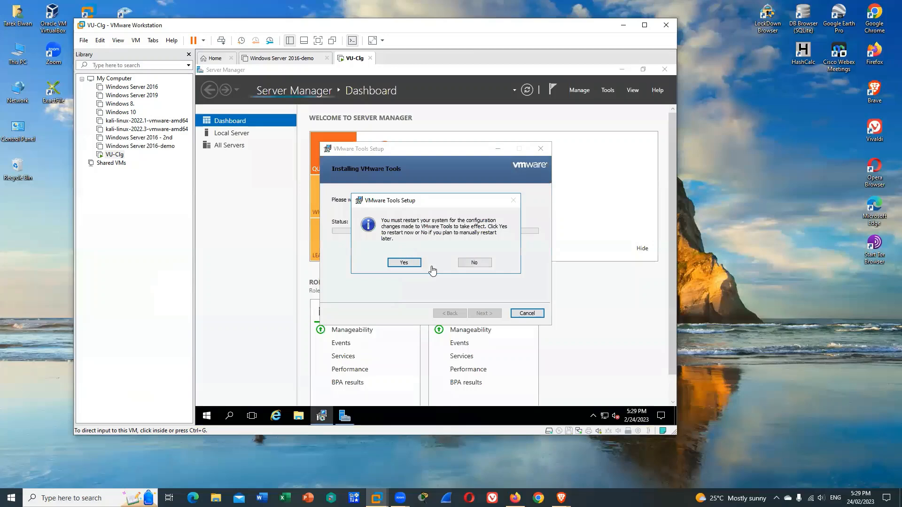
Restart the guest system to apply the VMware Tools configuration changes
click(408, 263)
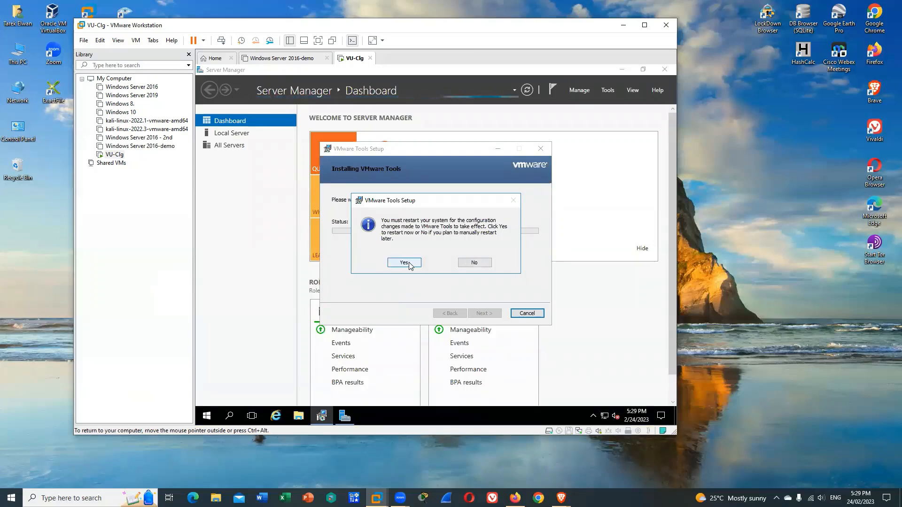
click(405, 263)
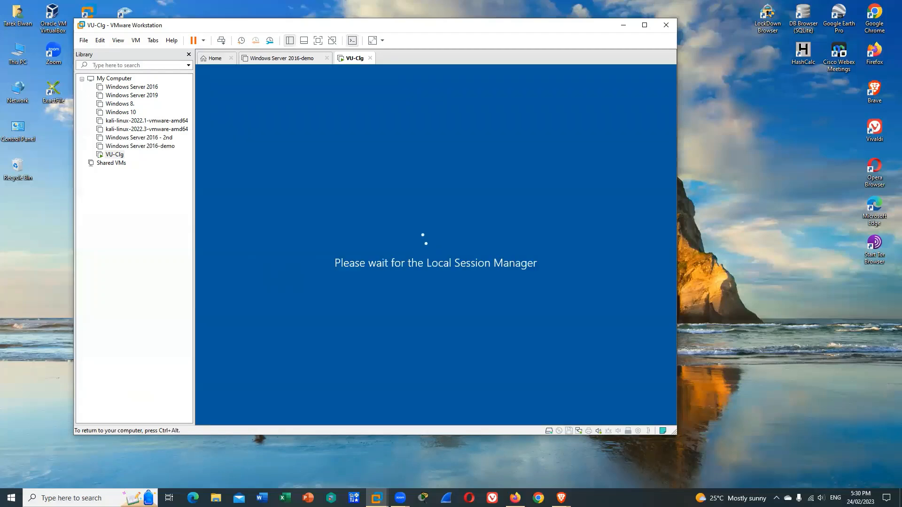
Send Ctrl+Alt+Del to the VU-Clg virtual machine and sign in as Administrator with the account password
key(ctrl+alt)
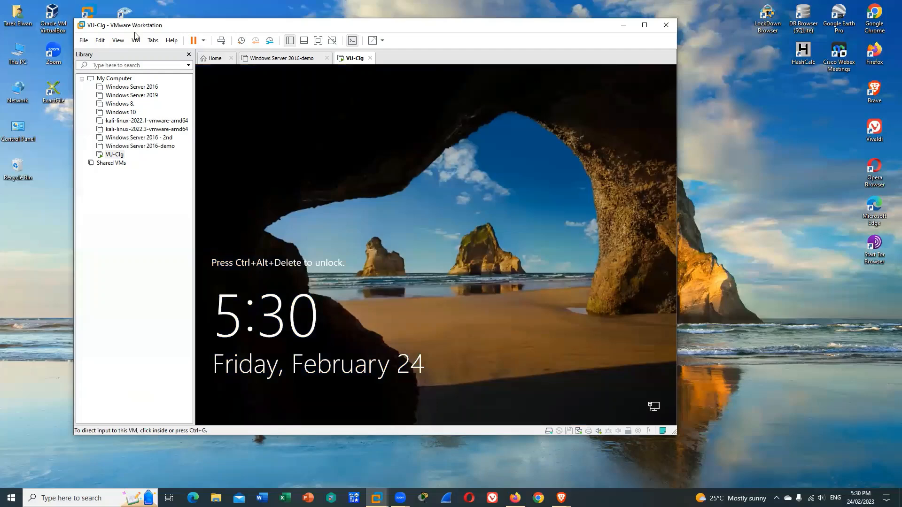
click(136, 40)
click(175, 89)
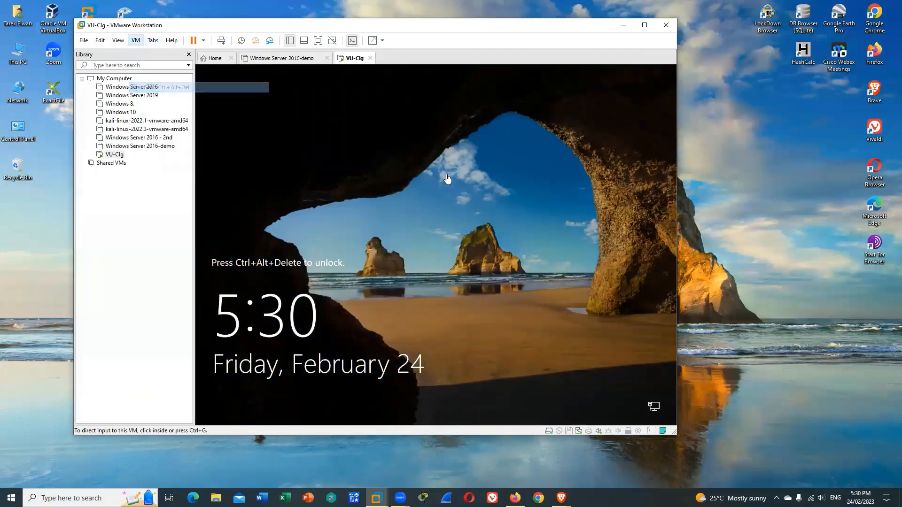
click(429, 286)
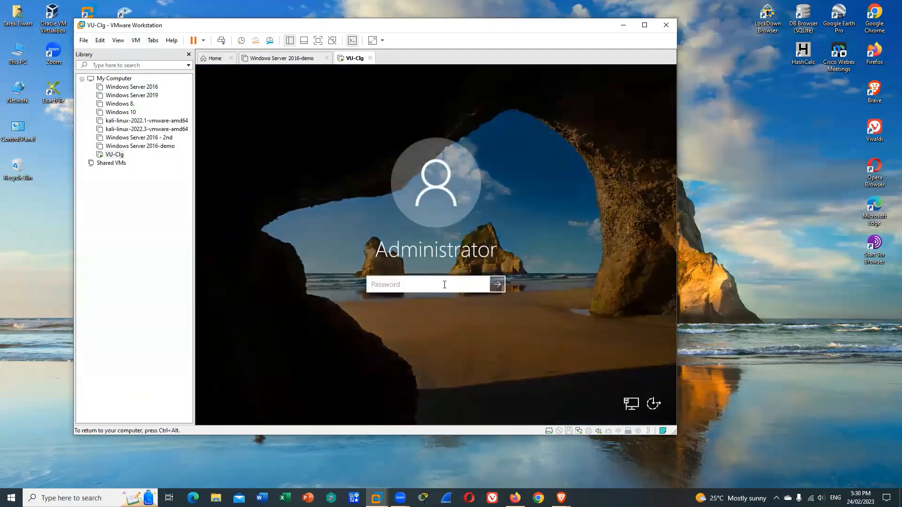
text(••••)
key(BackSpace)
key(BackSpace)
key(BackSpace)
key(BackSpace)
text(•••••••••)
key(Return)
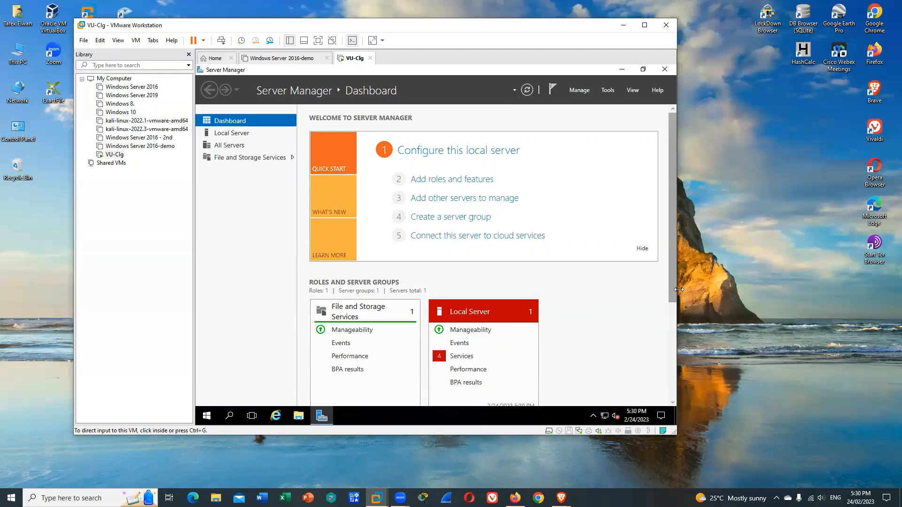
Widen the VMware Workstation window and open the Local Server's services detail view from the Server Manager dashboard
drag(676, 294, 741, 296)
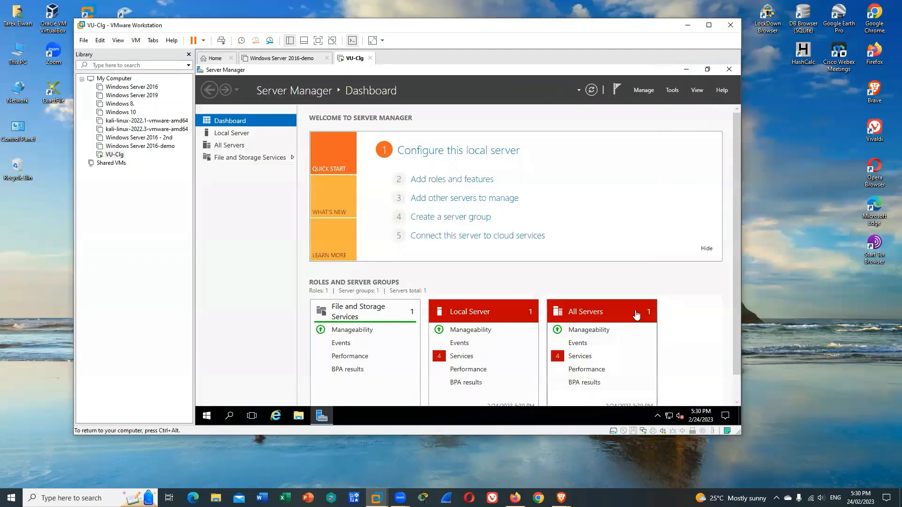
scroll(737, 342, down, 1)
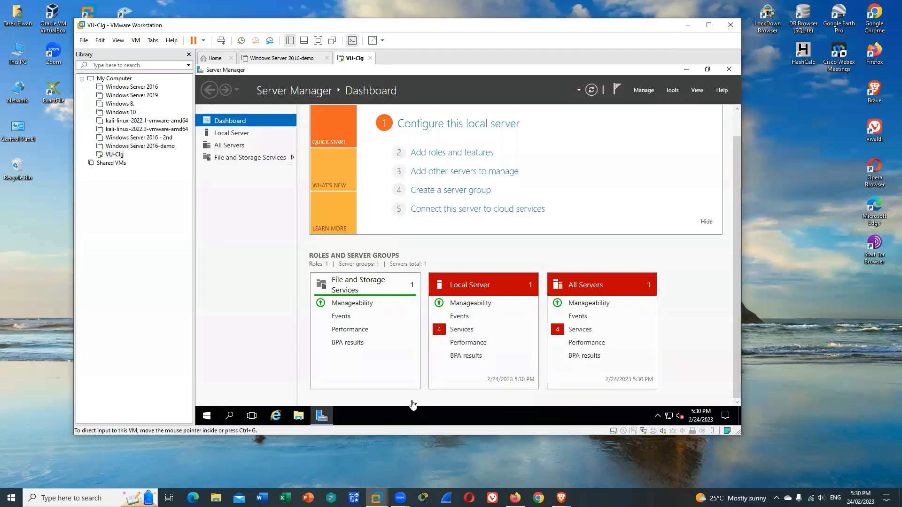
click(467, 333)
Start the stopped User Access Logging Service and Diagnostic Policy Service
click(415, 224)
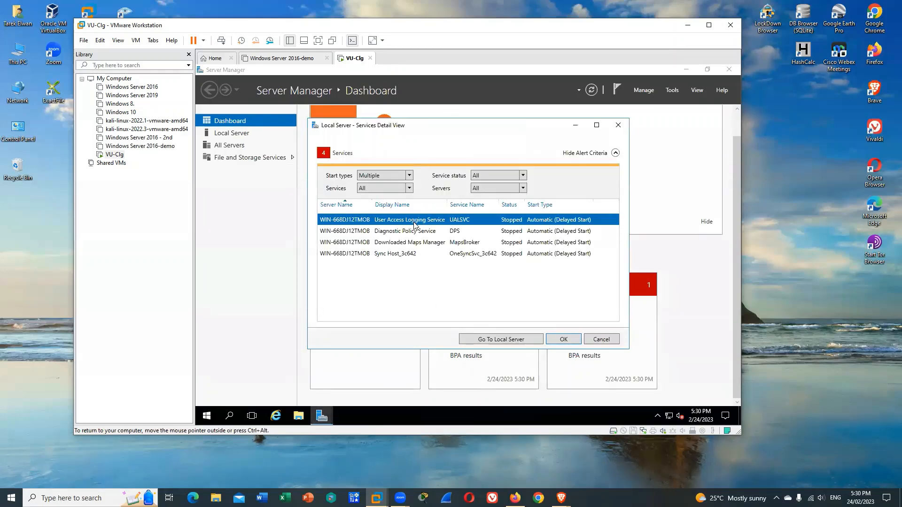
right_click(417, 224)
click(417, 233)
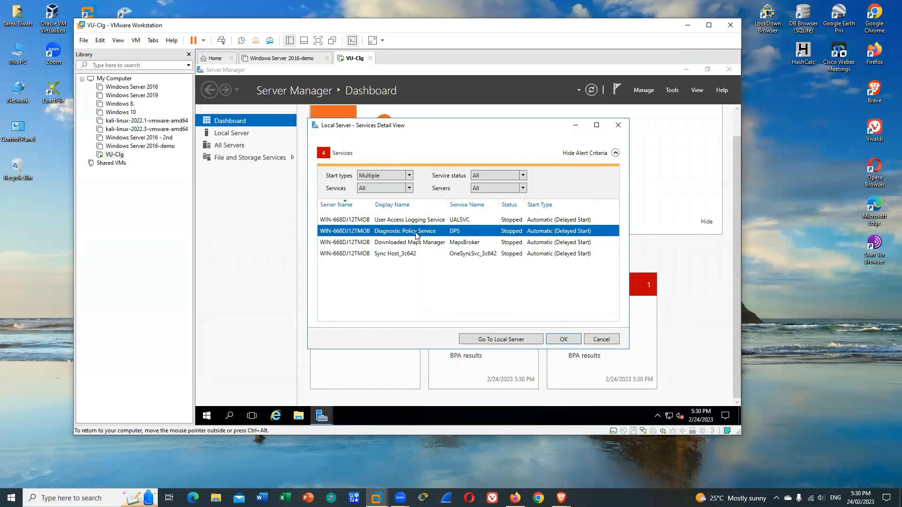
right_click(416, 235)
click(427, 240)
Start the Sync Host_3c642 and Downloaded Maps Manager services and close the services detail view
click(426, 243)
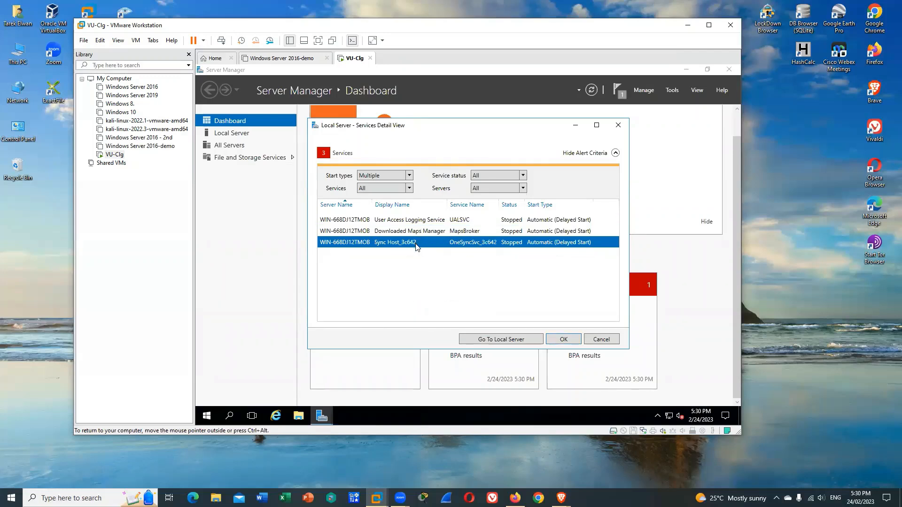
right_click(422, 245)
click(426, 250)
right_click(421, 220)
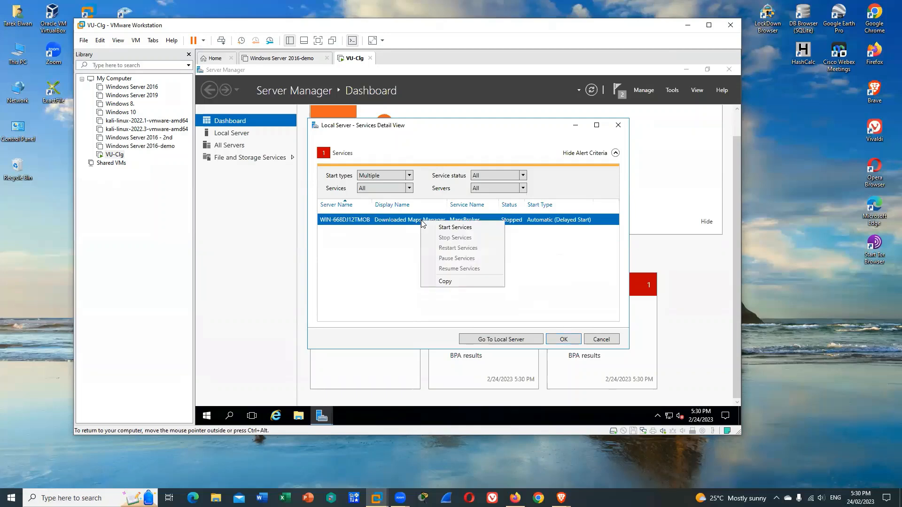
click(454, 232)
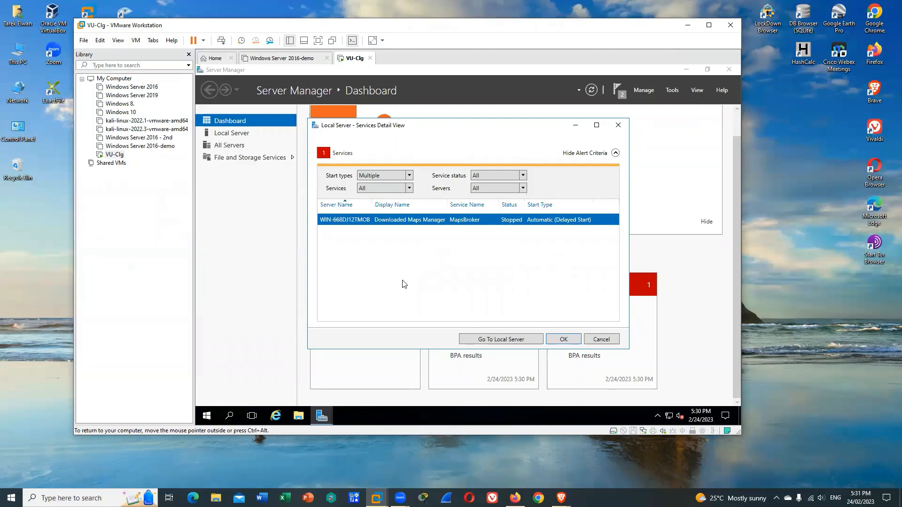
click(574, 341)
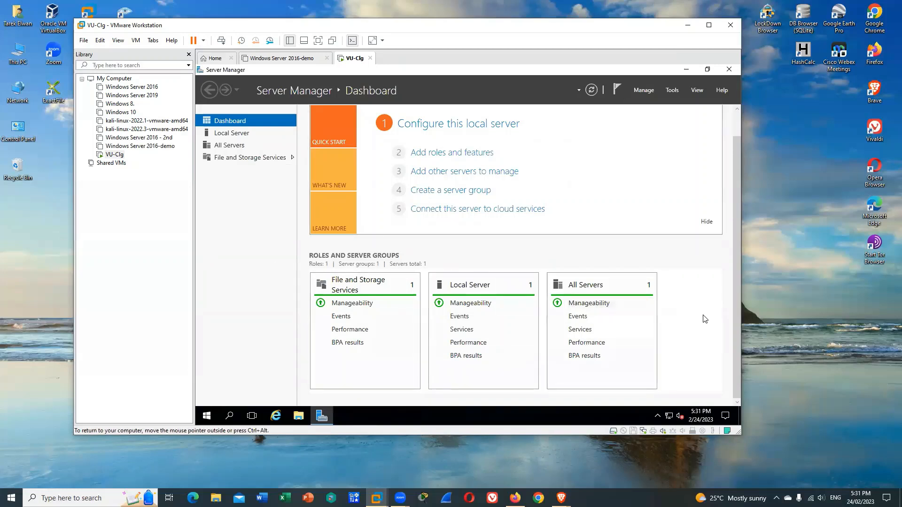
Open the Internet Protocol Version 4 (TCP/IPv4) properties of the Ethernet0 adapter from the Local Server properties
click(233, 134)
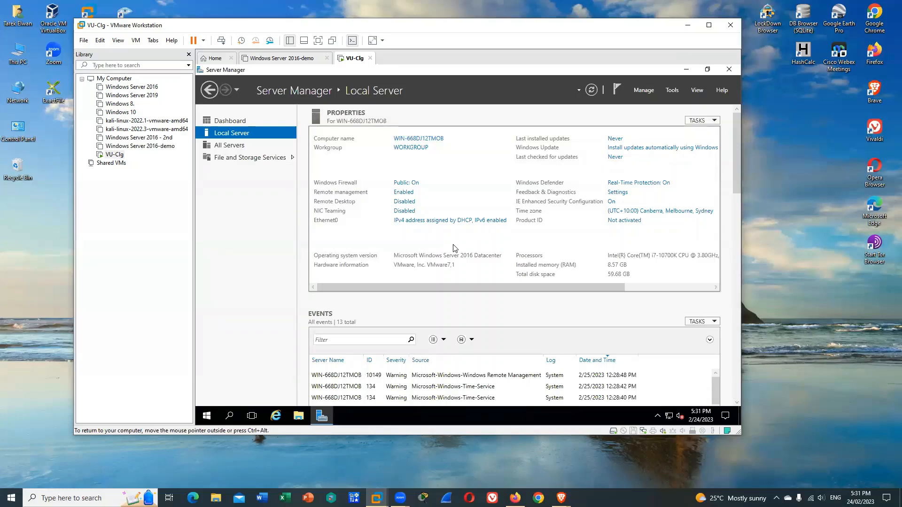
click(444, 221)
double_click(336, 159)
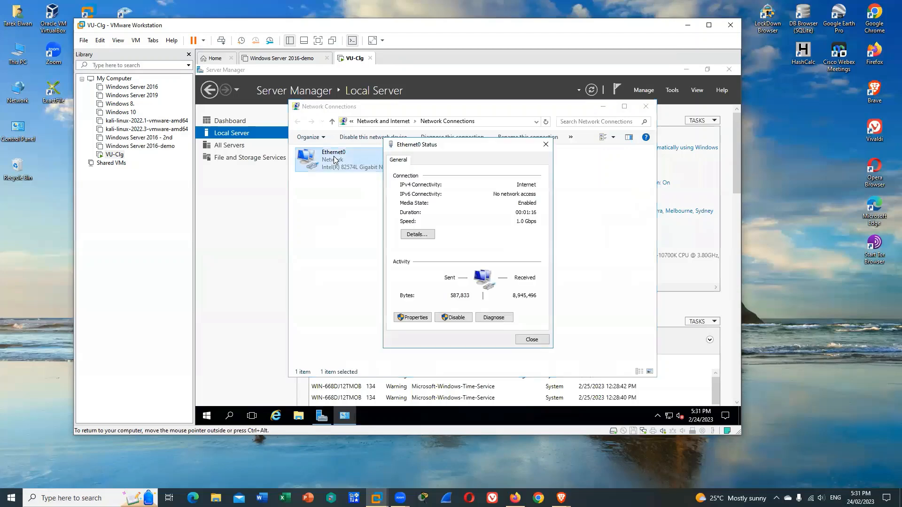
click(416, 320)
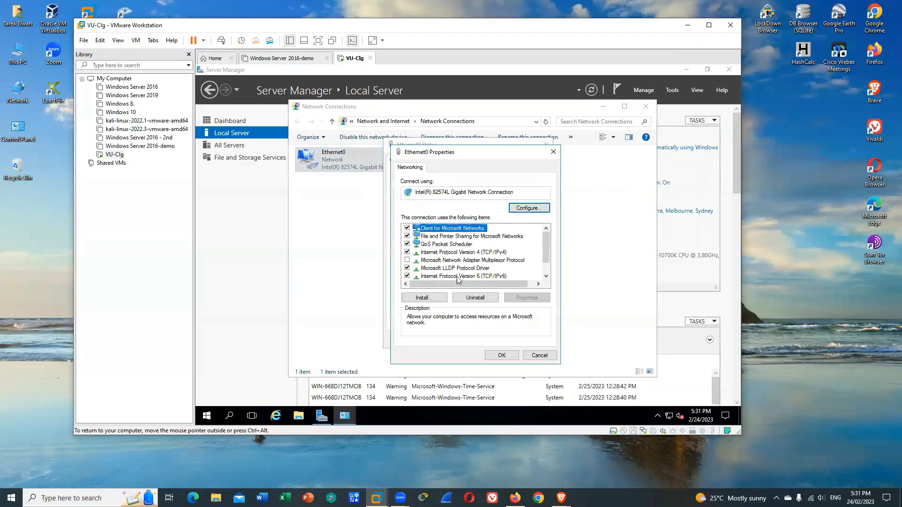
double_click(484, 254)
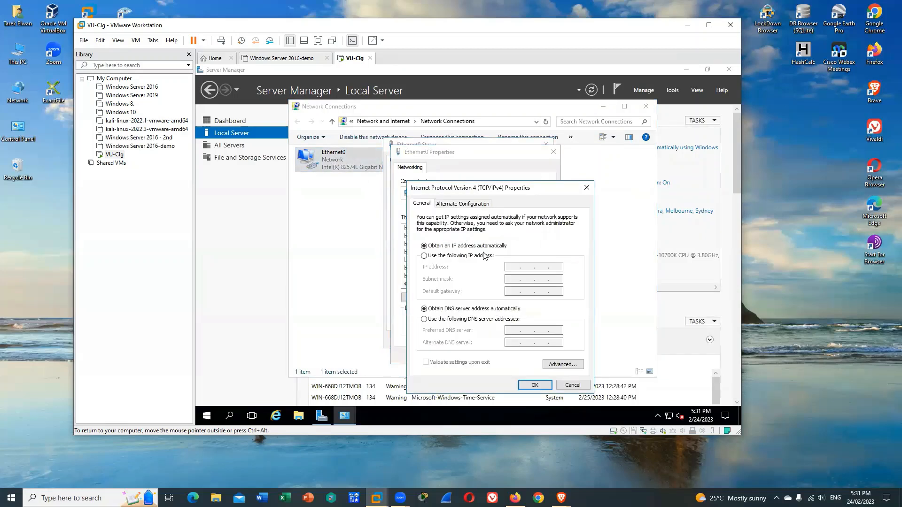
Assign the static IP address 192.168.10.1 to Ethernet0, accept the settings and close Network Connections
click(442, 256)
click(514, 271)
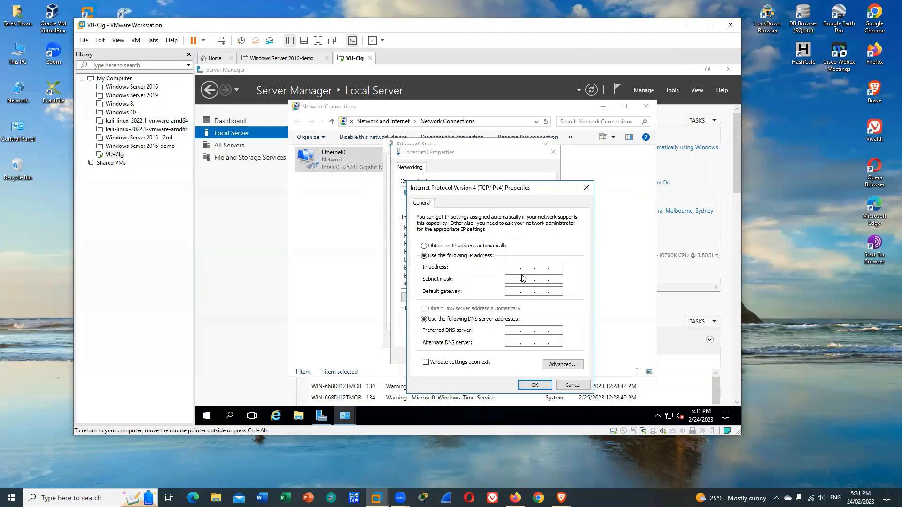
text(196.2.168.)
key(BackSpace)
key(BackSpace)
key(BackSpace)
key(BackSpace)
key(BackSpace)
key(BackSpace)
key(BackSpace)
key(BackSpace)
key(BackSpace)
key(BackSpace)
text(192 . 168 . 10 . 1)
key(Tab)
text(192.16)
click(533, 386)
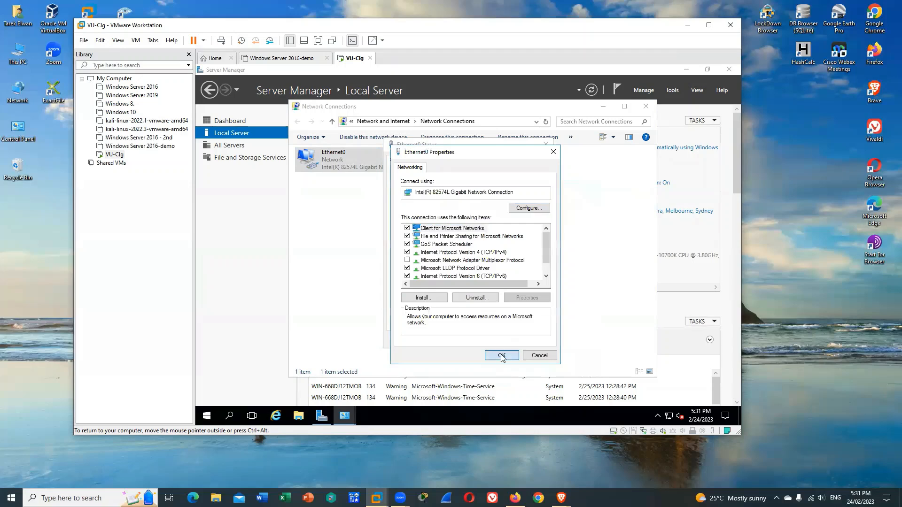
click(502, 357)
click(532, 343)
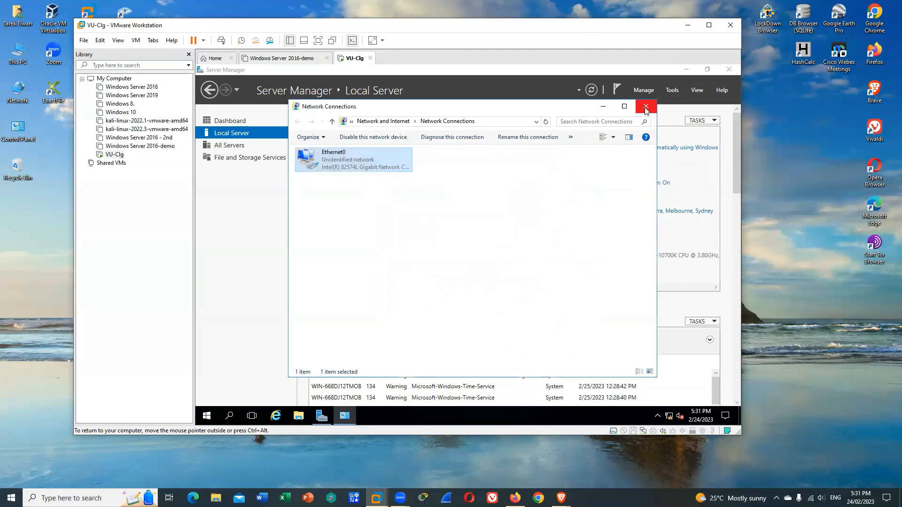
click(645, 108)
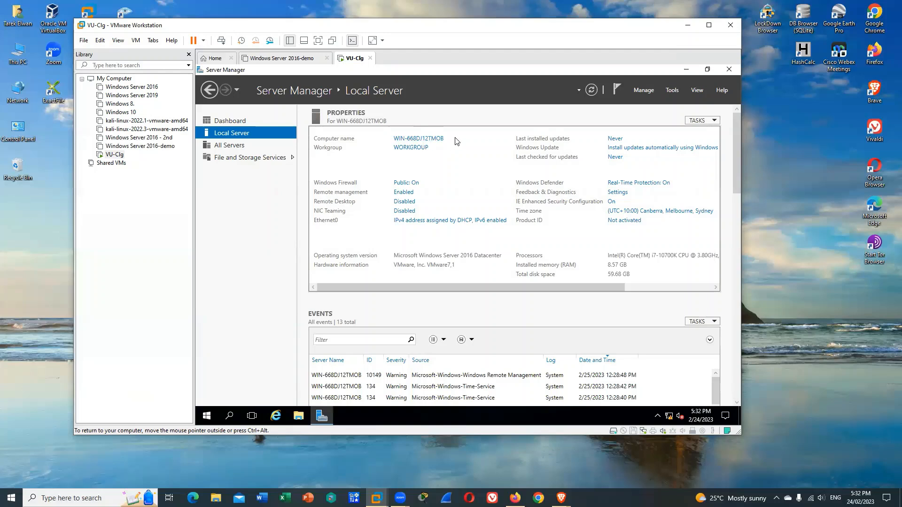
Refresh the Local Server properties, then close and reopen Server Manager
click(588, 92)
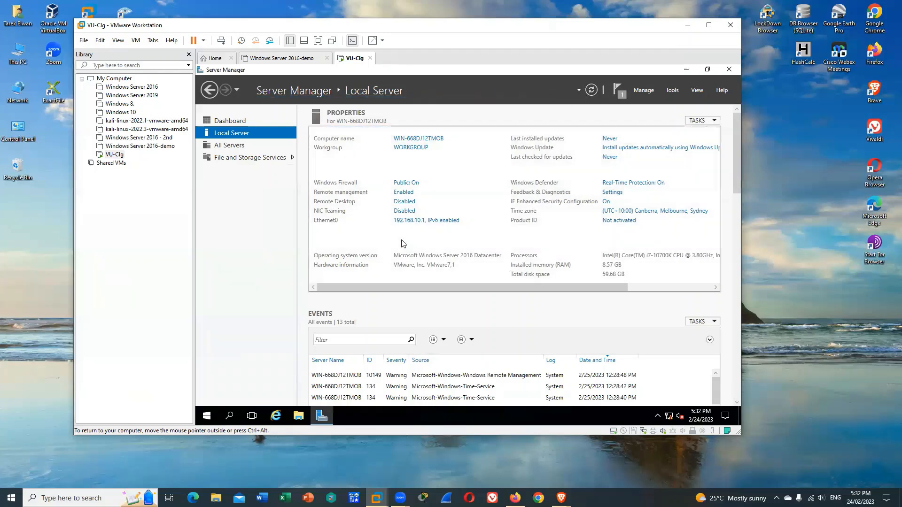
click(729, 70)
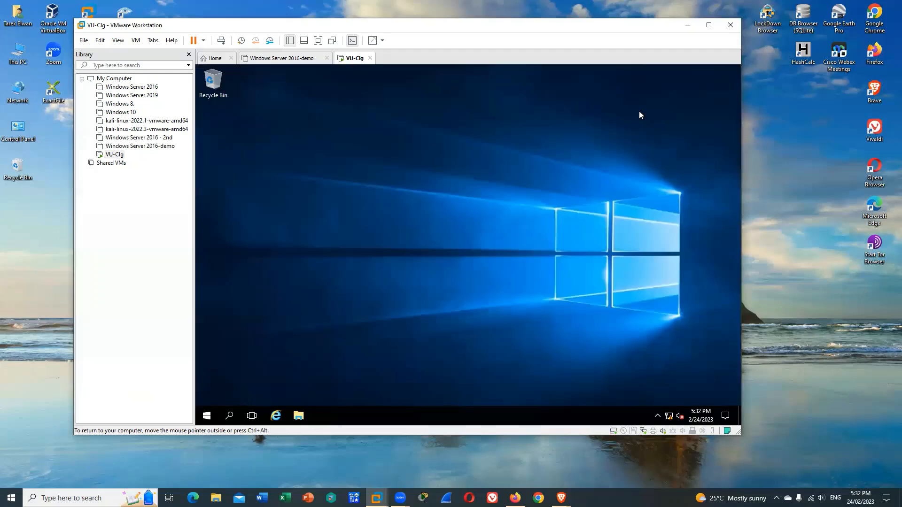
click(207, 416)
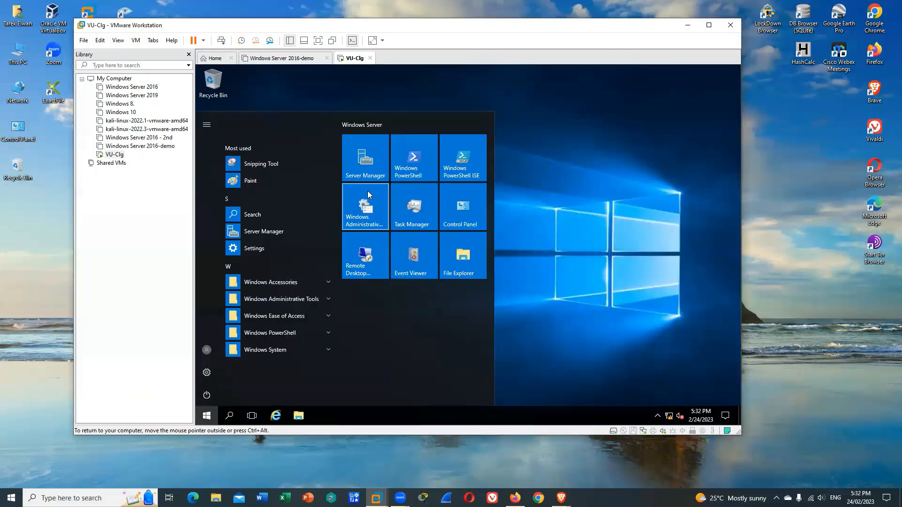
click(366, 174)
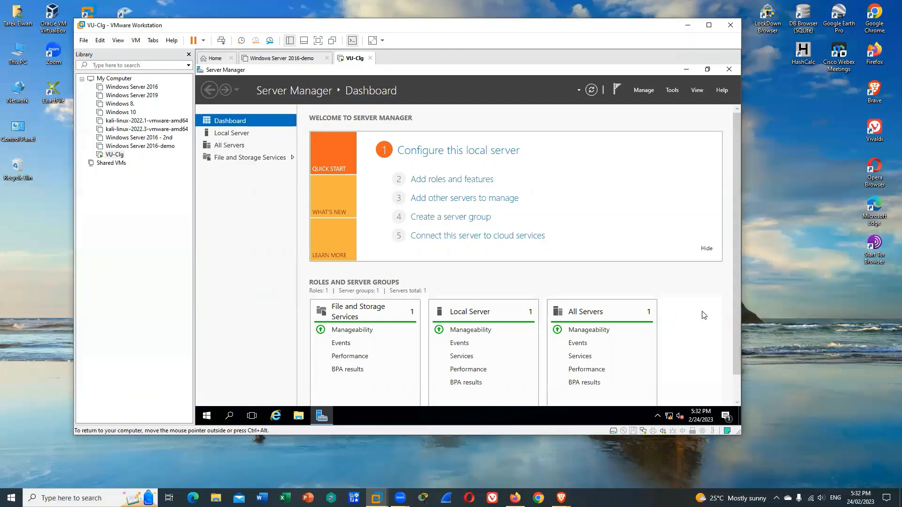
Start the Add Roles and Features Wizard with a role-based or feature-based installation on the pool server at 192.168.10.1
scroll(702, 316, down, 1)
scroll(695, 320, up, 1)
click(472, 180)
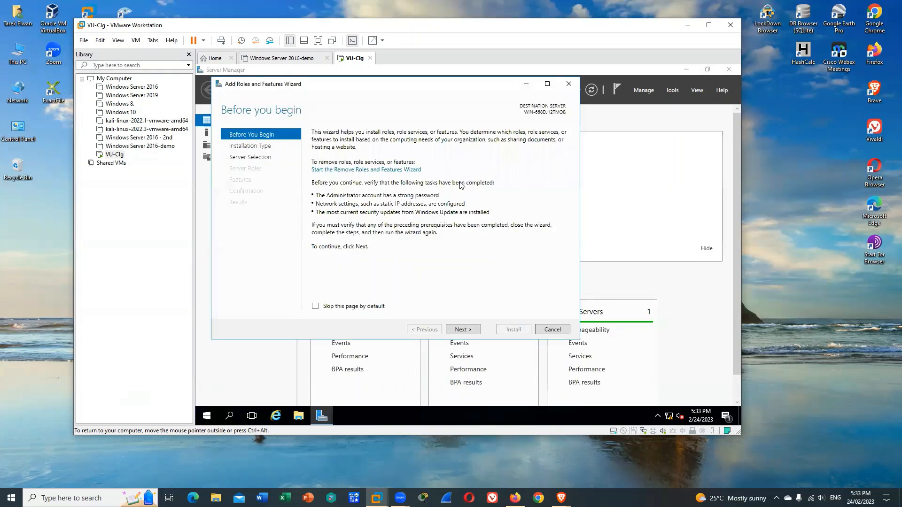
click(465, 331)
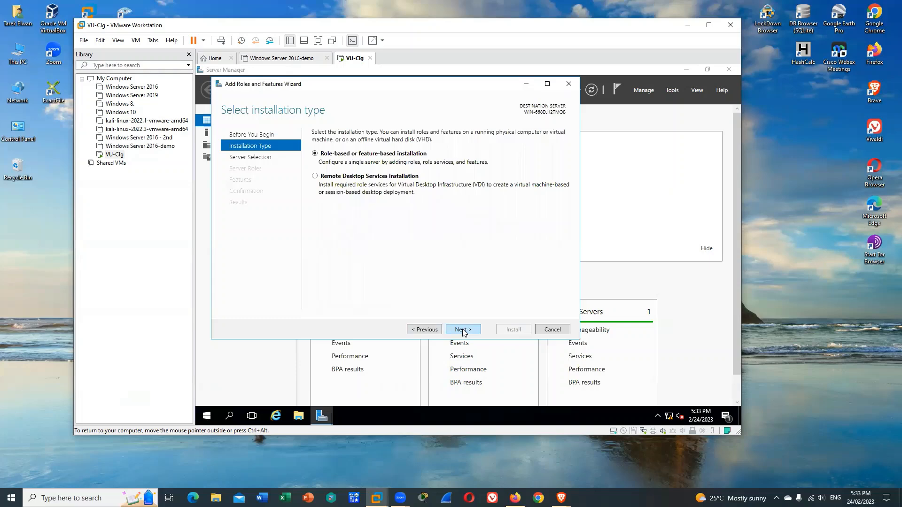
click(463, 331)
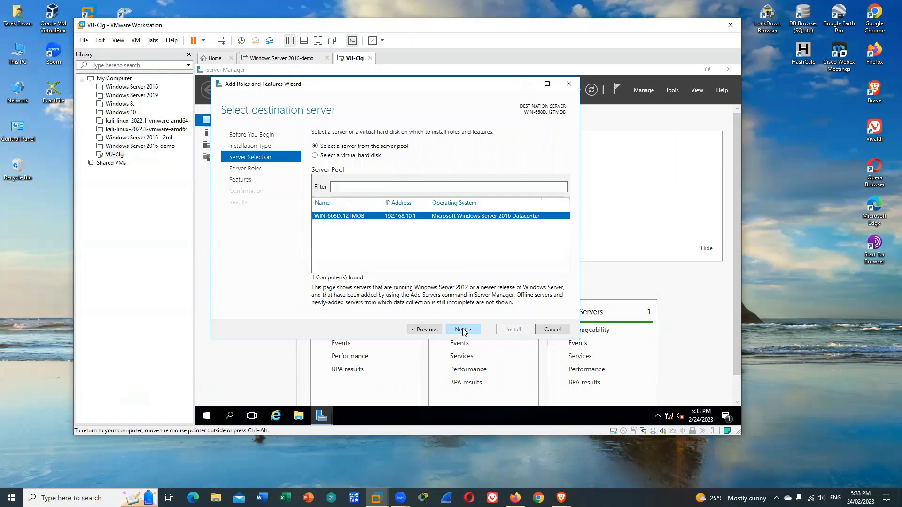
click(464, 330)
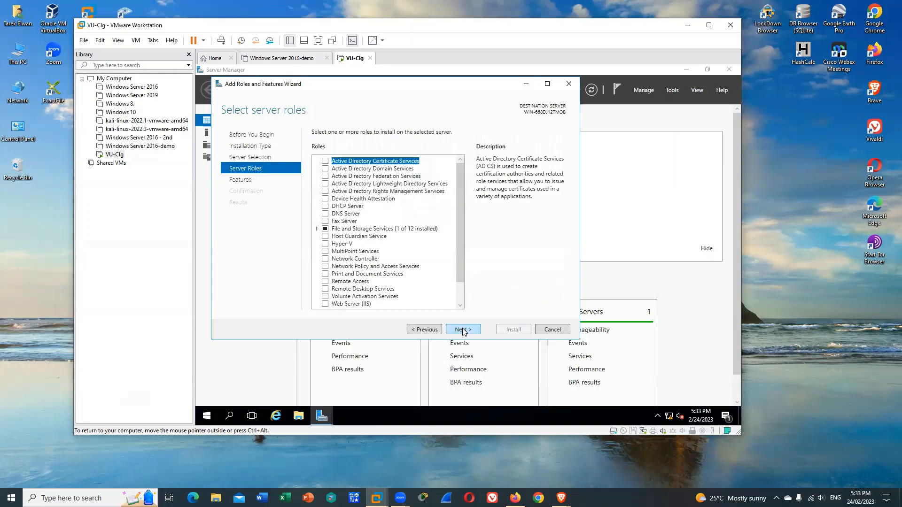
Install the Active Directory Domain Services role with its required features and management tools, and close the wizard
click(325, 170)
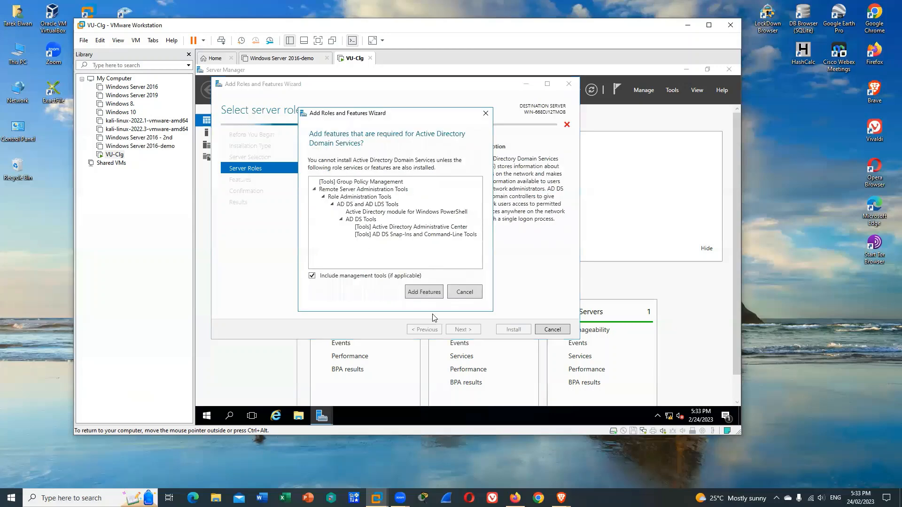
click(424, 293)
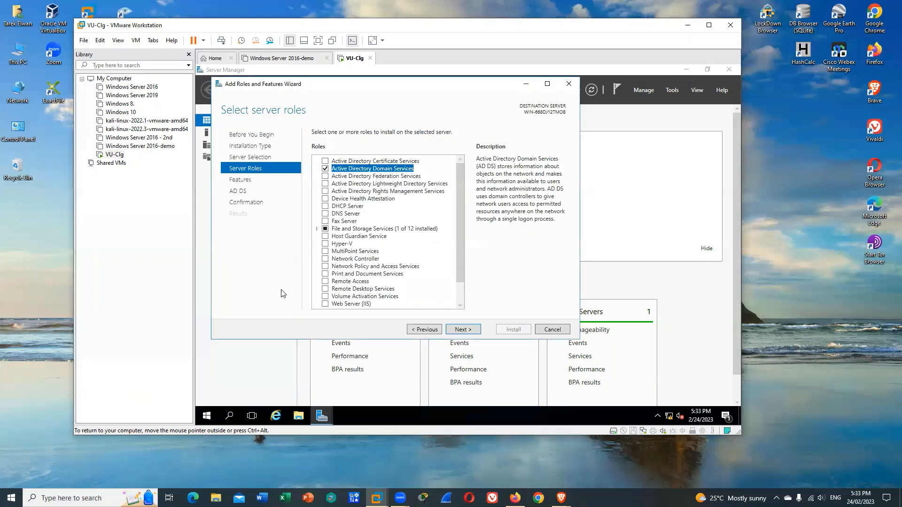
click(467, 329)
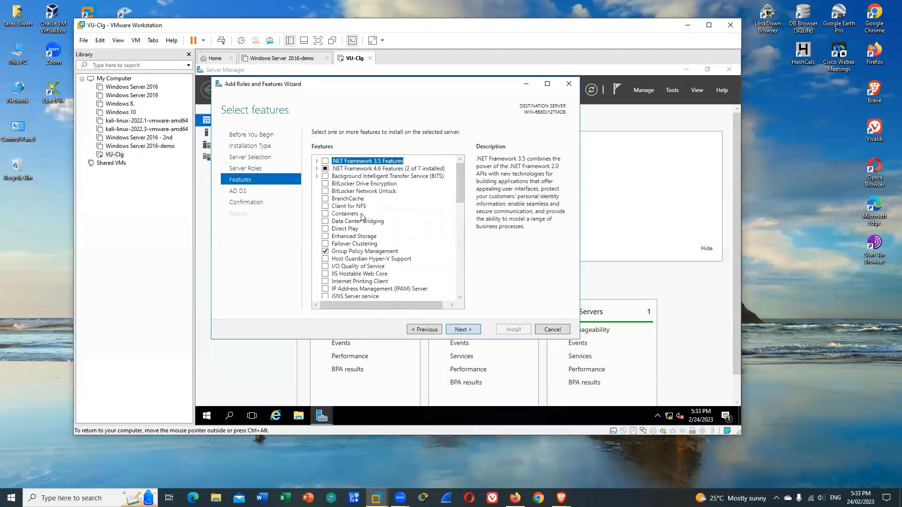
click(467, 332)
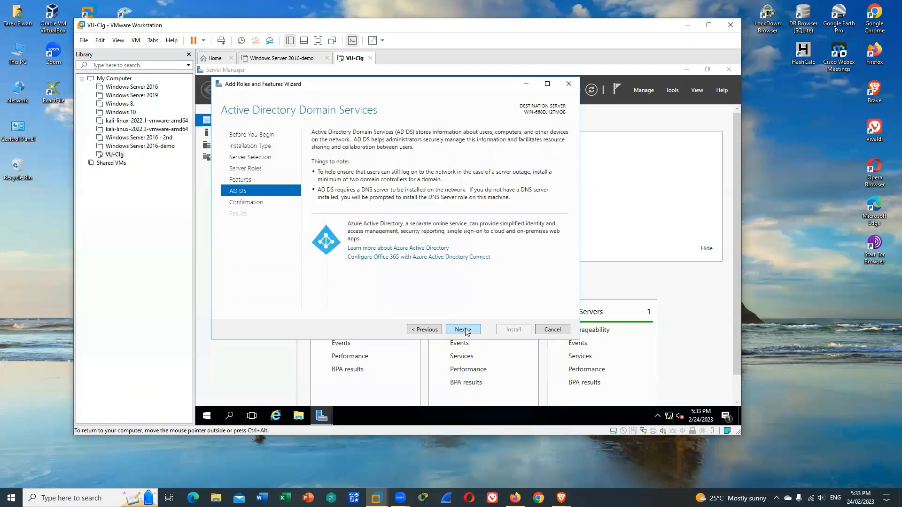
click(467, 331)
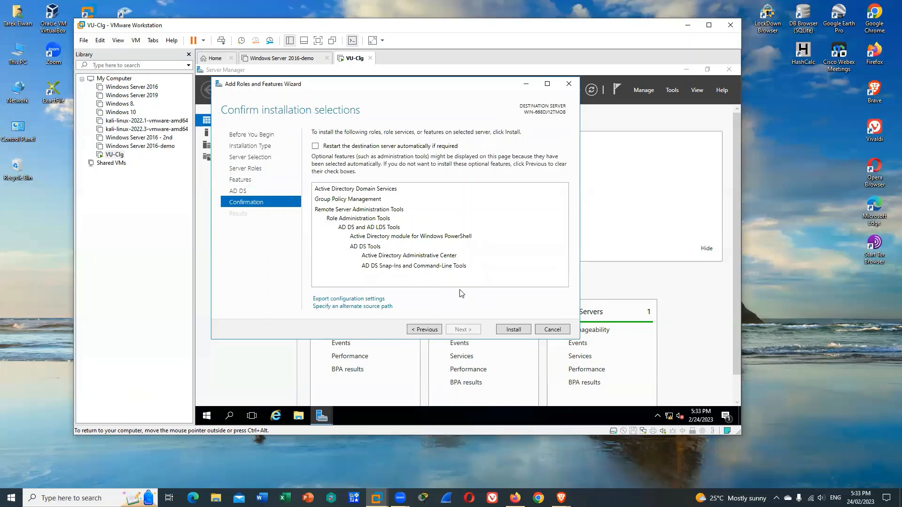
click(514, 329)
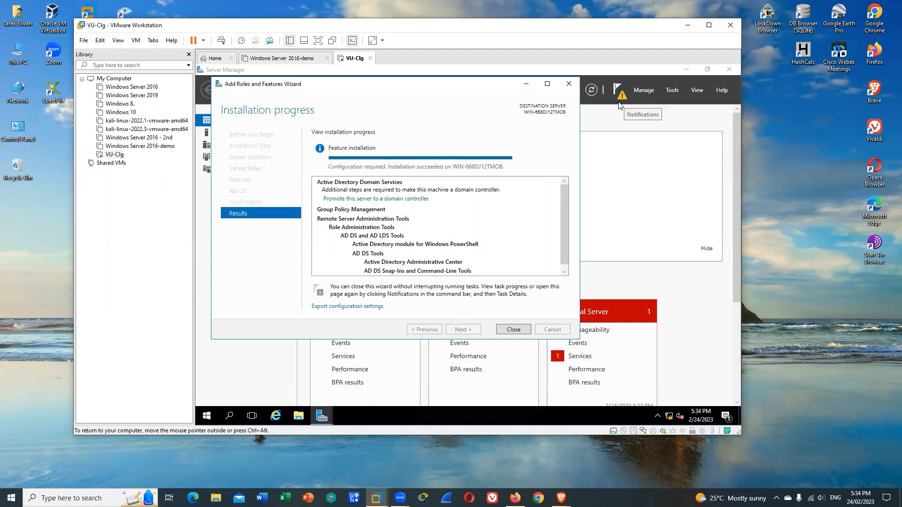
click(514, 330)
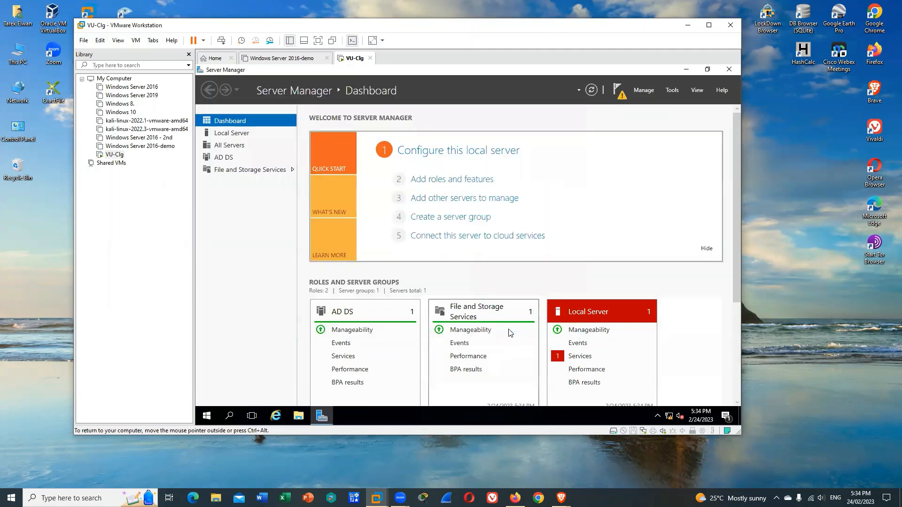
Start the stopped Downloaded Maps Manager service from the Local Server's services detail view and close the view
click(580, 357)
click(395, 220)
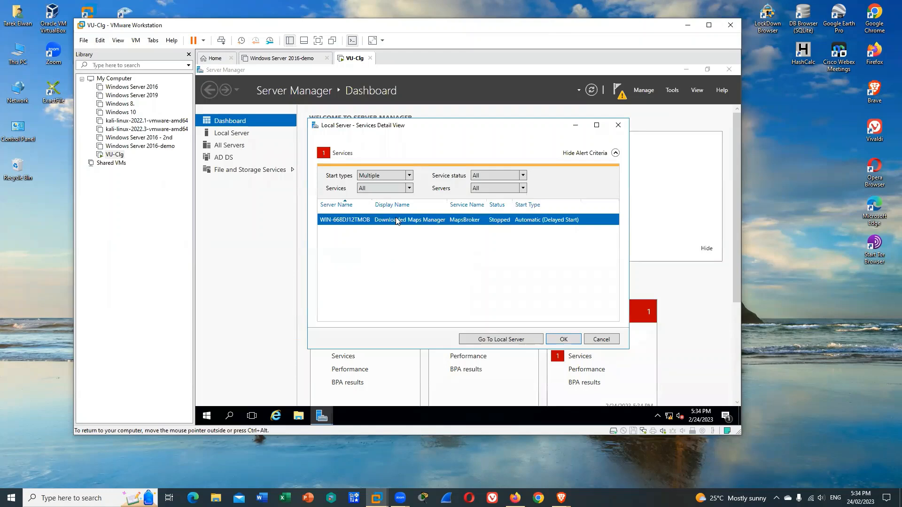
right_click(396, 221)
click(431, 230)
click(563, 340)
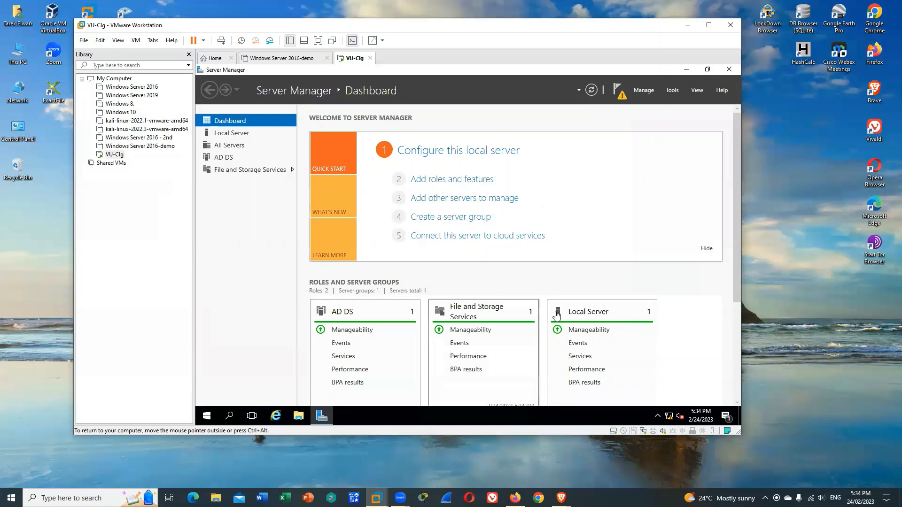
Begin promoting the server to a domain controller by adding a new forest with the root domain name abc.com
click(617, 90)
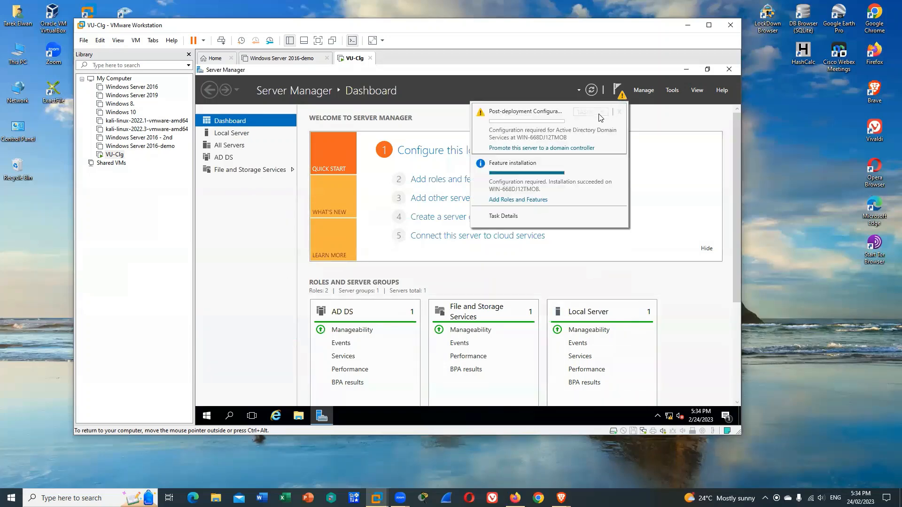
click(571, 148)
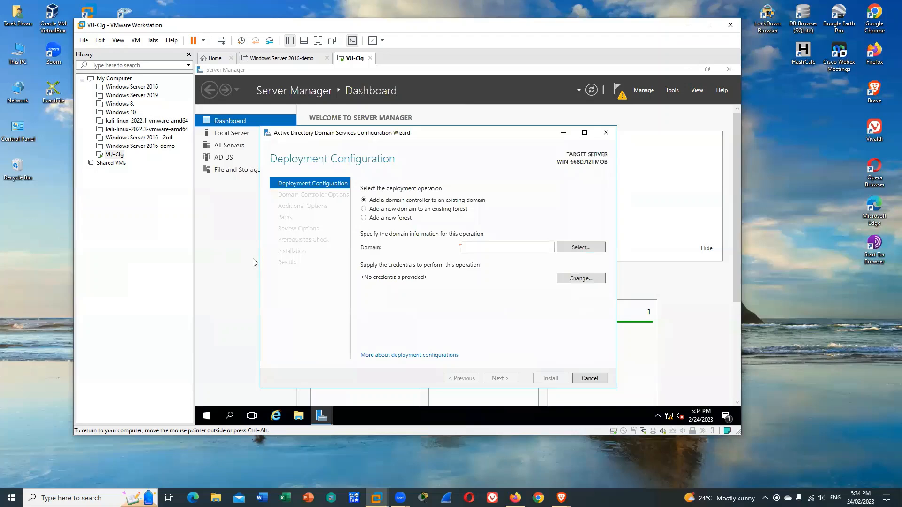
click(365, 219)
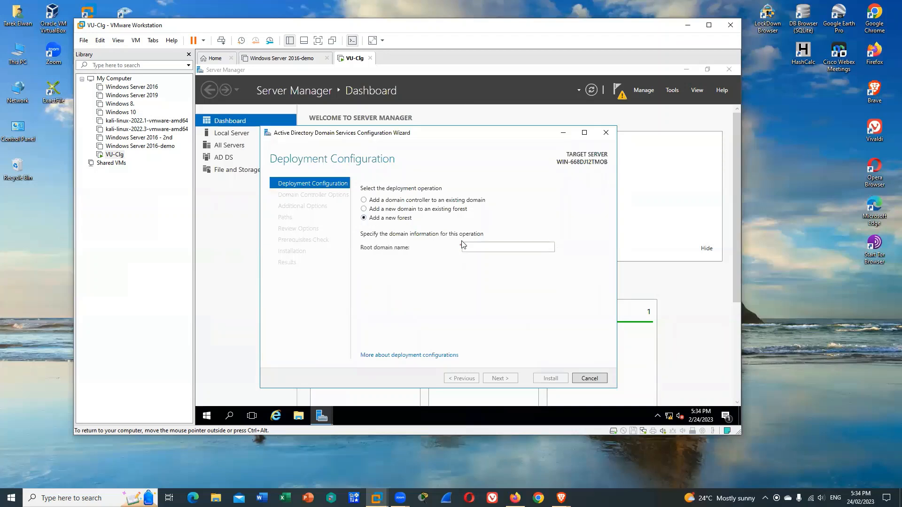
click(477, 245)
text(abc)
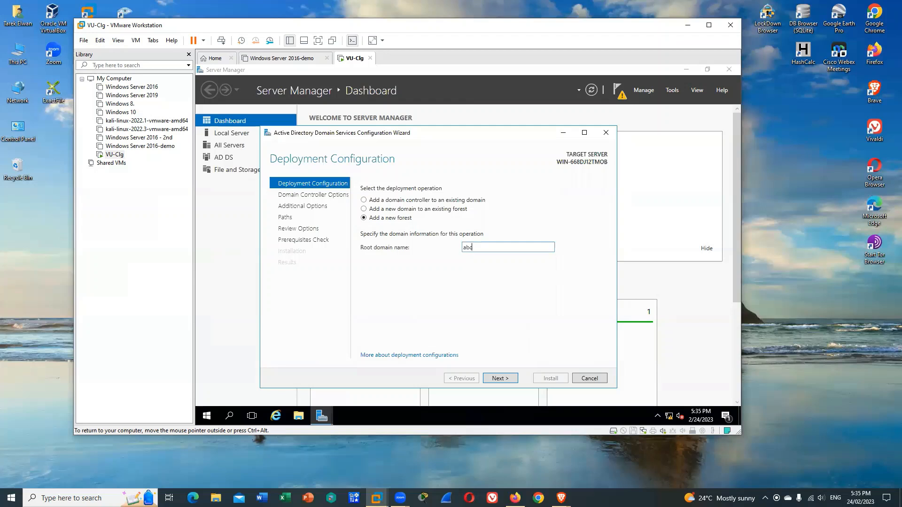
text(.com)
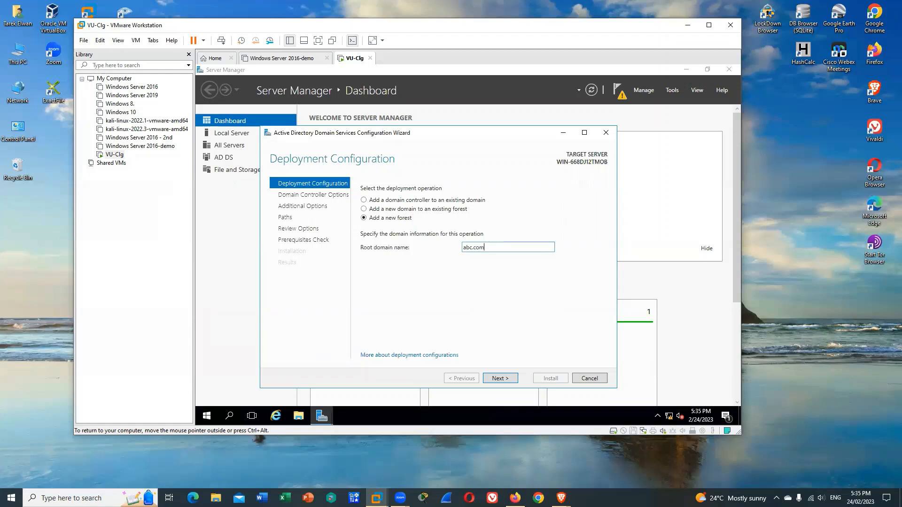
click(500, 379)
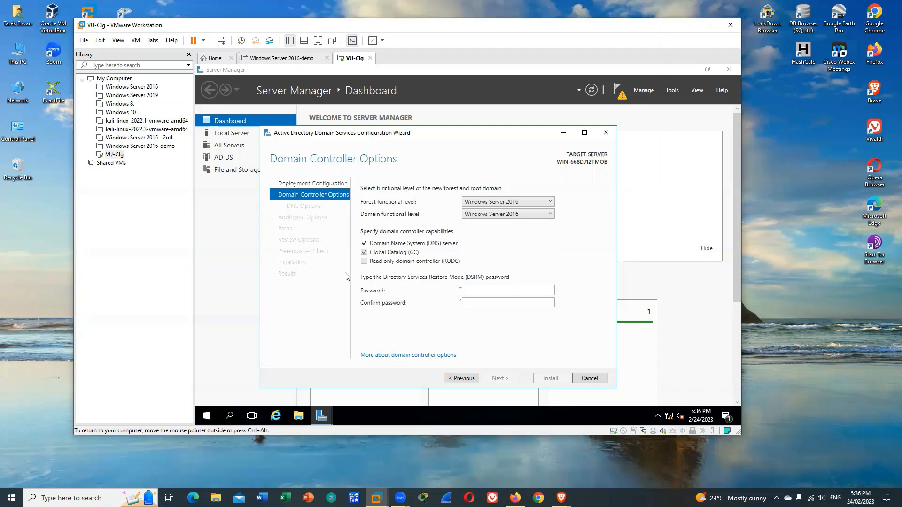
Enter and confirm the Directory Services Restore Mode (DSRM) password and continue to the DNS options
click(507, 289)
text(●●●●●●●●●●●●)
key(Tab)
text(●●●●●●●●●●●)
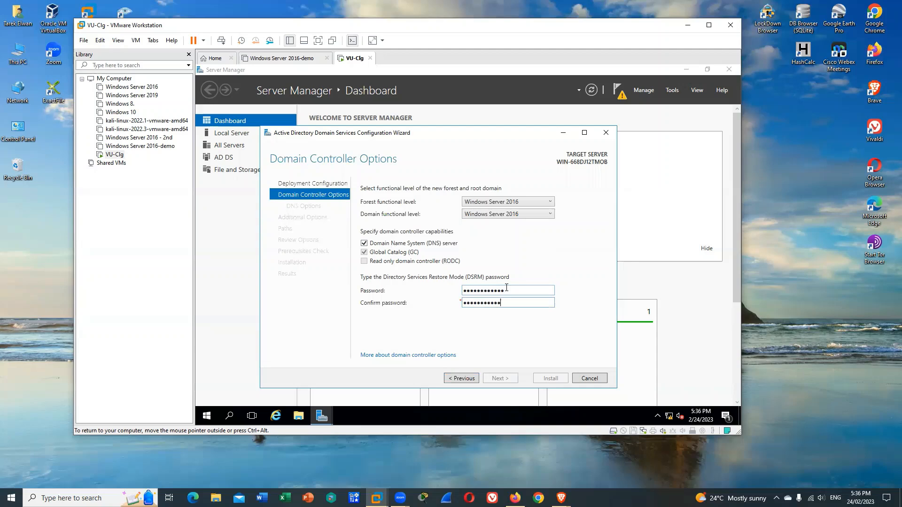
text(●)
key(BackSpace)
key(BackSpace)
key(BackSpace)
key(BackSpace)
key(BackSpace)
key(BackSpace)
key(BackSpace)
key(BackSpace)
key(BackSpace)
key(BackSpace)
key(BackSpace)
key(BackSpace)
text(●●●●●●●●●●●●)
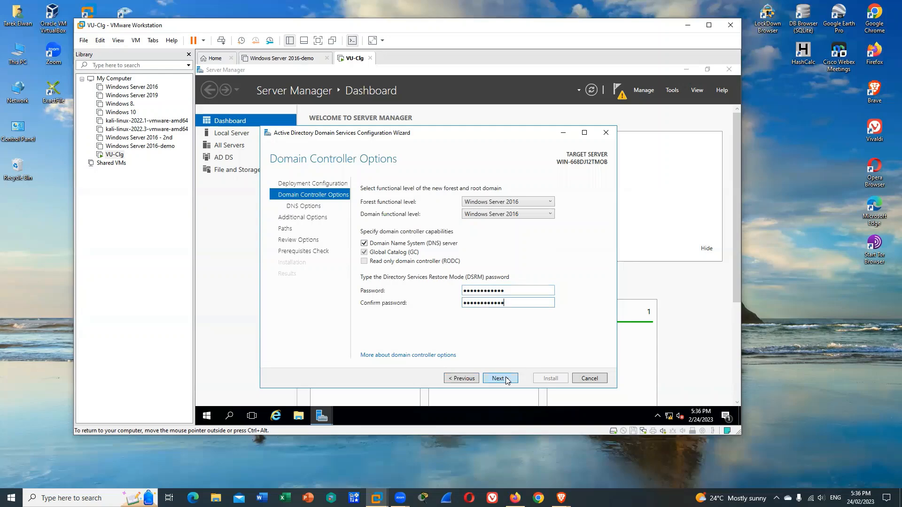
click(507, 380)
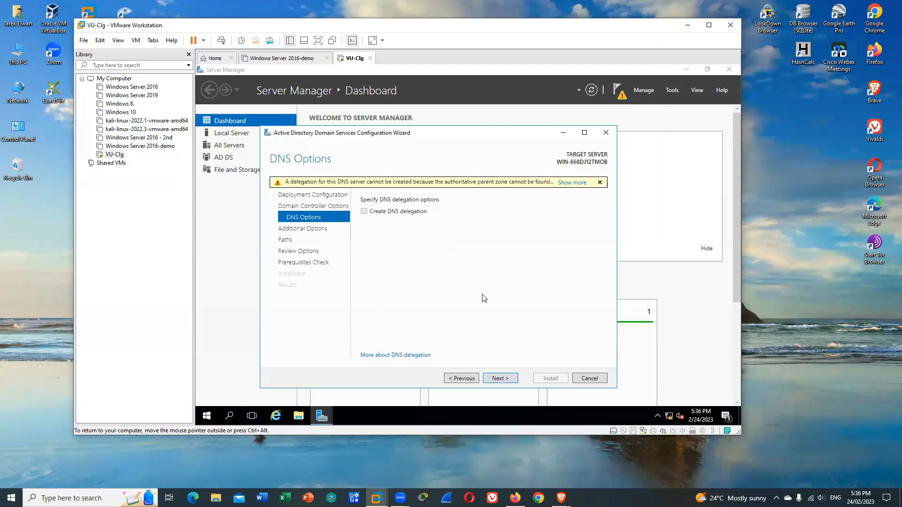
Accept the DNS options, the NetBIOS domain name ABC and the default AD DS folder paths, and install the domain controller
click(509, 381)
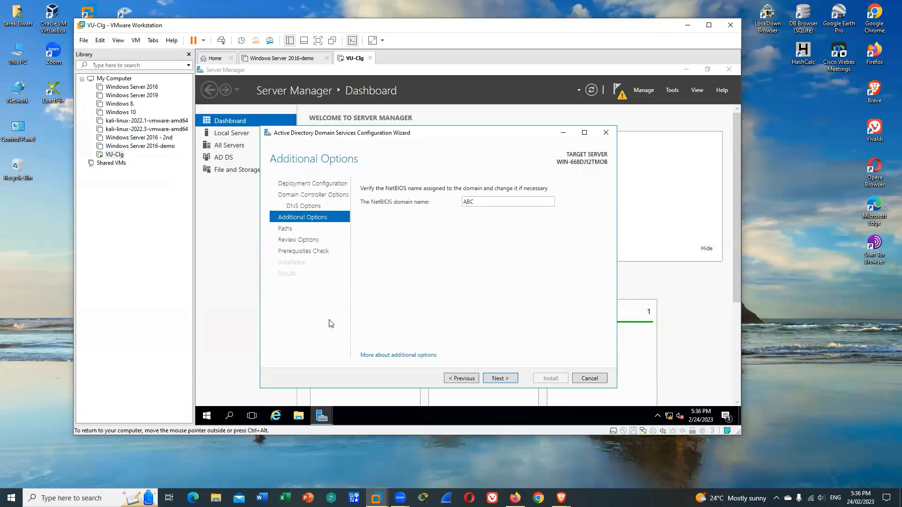
click(500, 379)
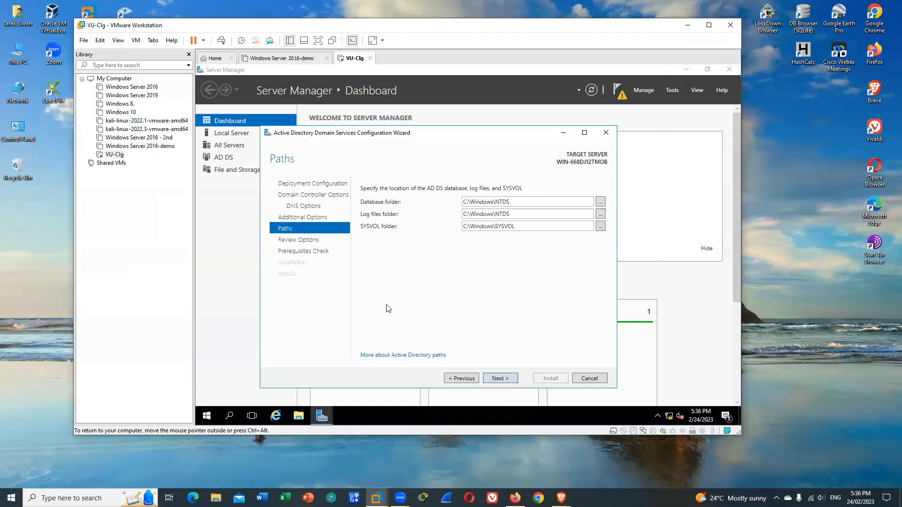
click(502, 378)
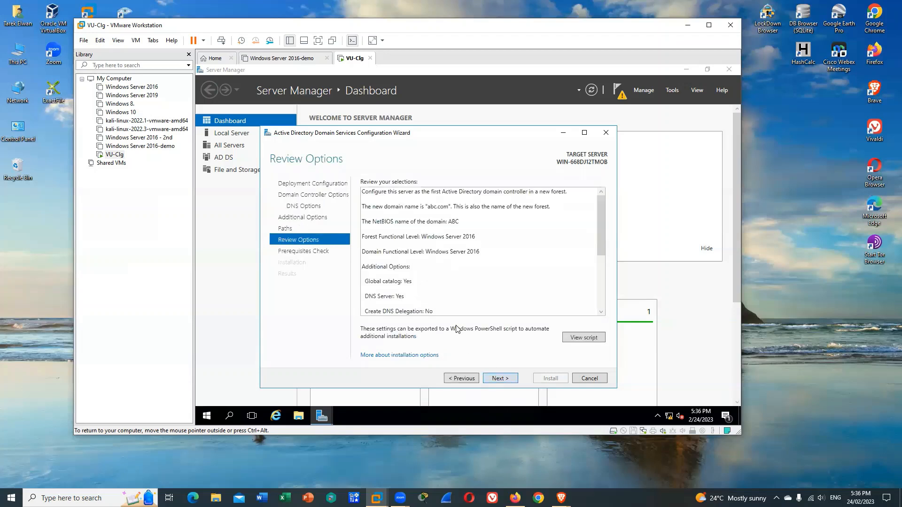
click(497, 378)
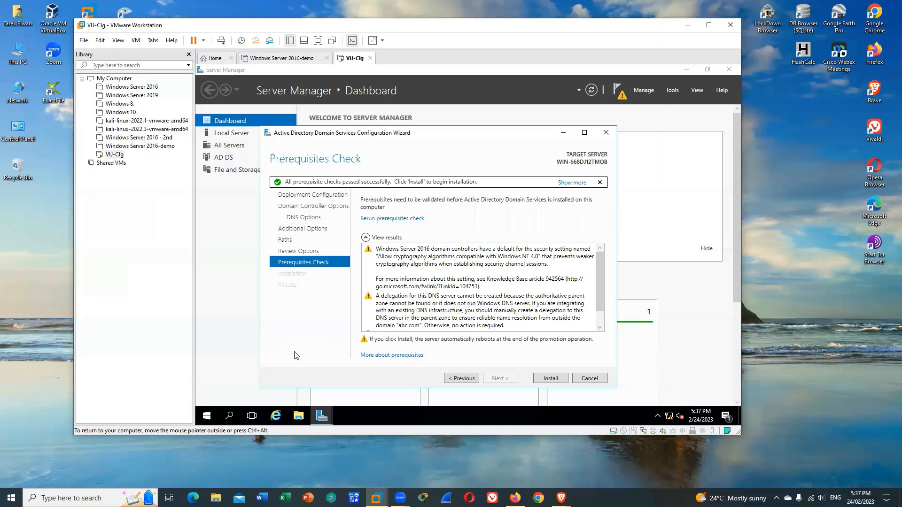
click(553, 379)
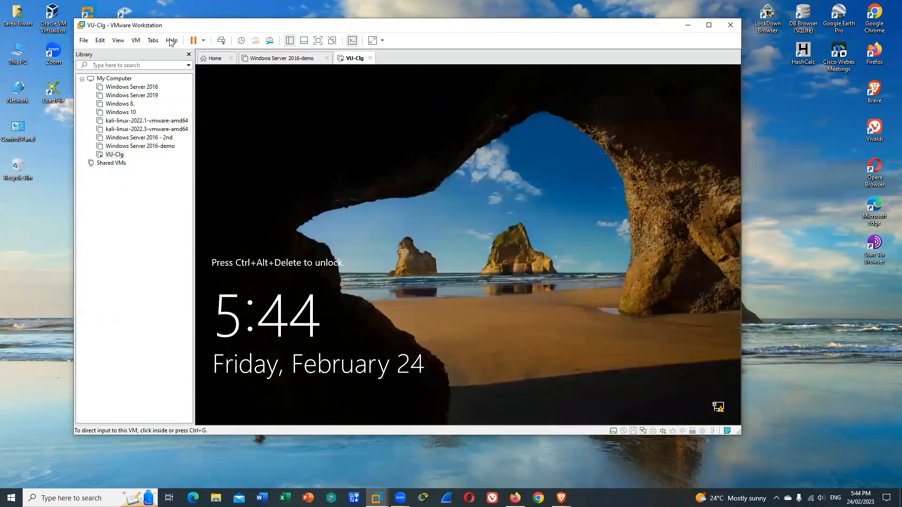
Unlock the restarted VU-Clg virtual machine and sign in to the ABC domain administrator account with its password
click(139, 42)
click(173, 85)
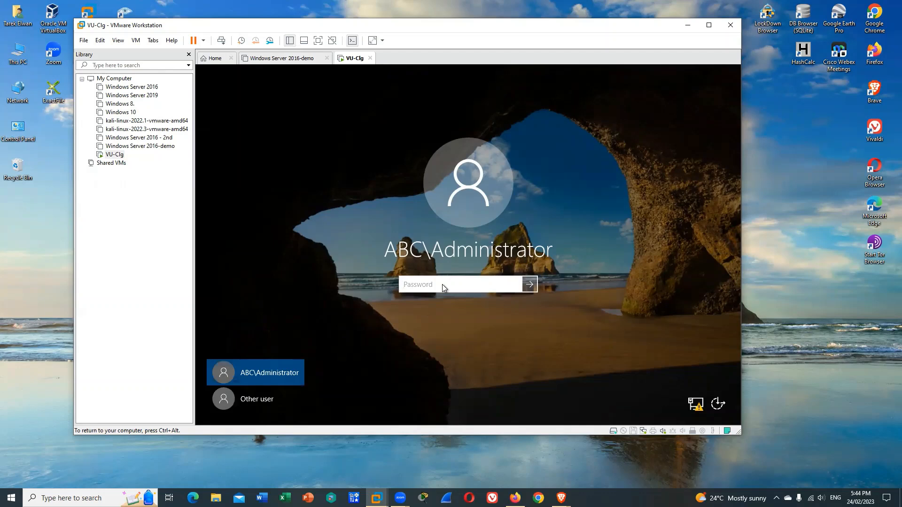
text(•••••••••••)
key(Return)
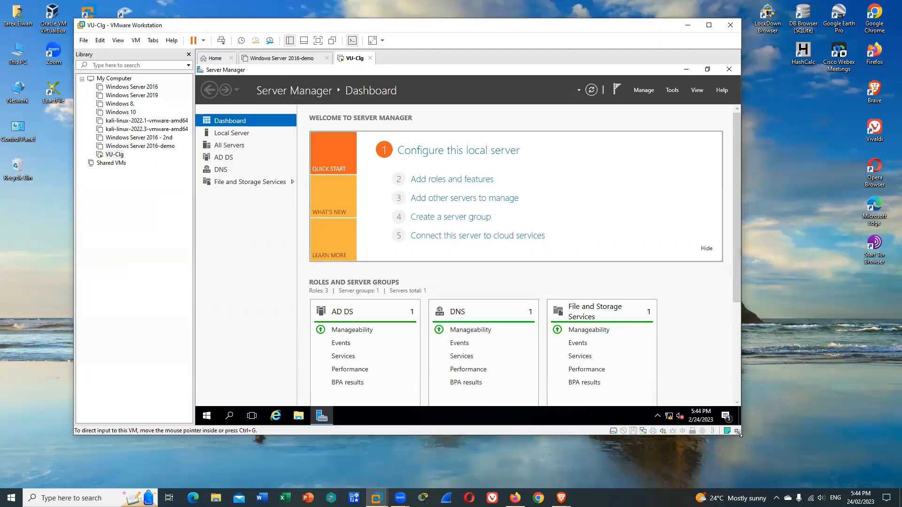
Start the stopped Downloaded Maps Manager and Sync Host services from the All Servers services detail view and close the view
drag(740, 434, 765, 468)
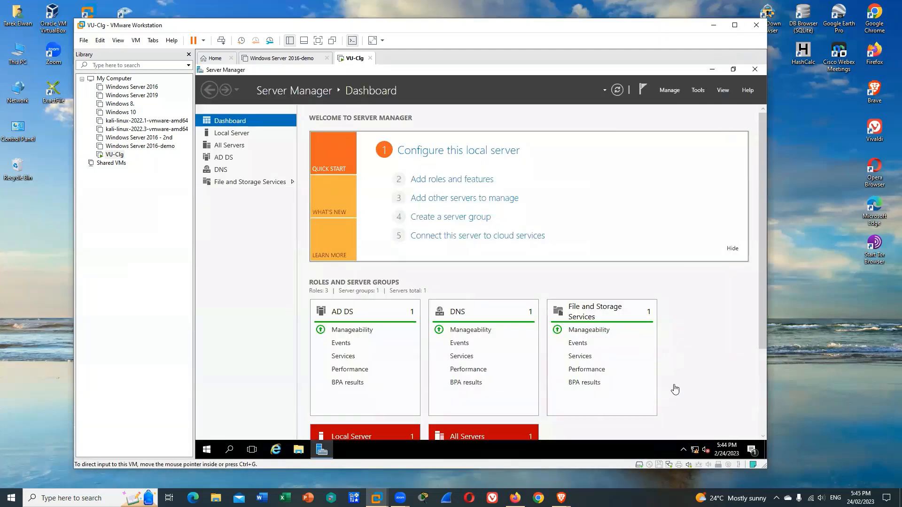
scroll(760, 322, down, 5)
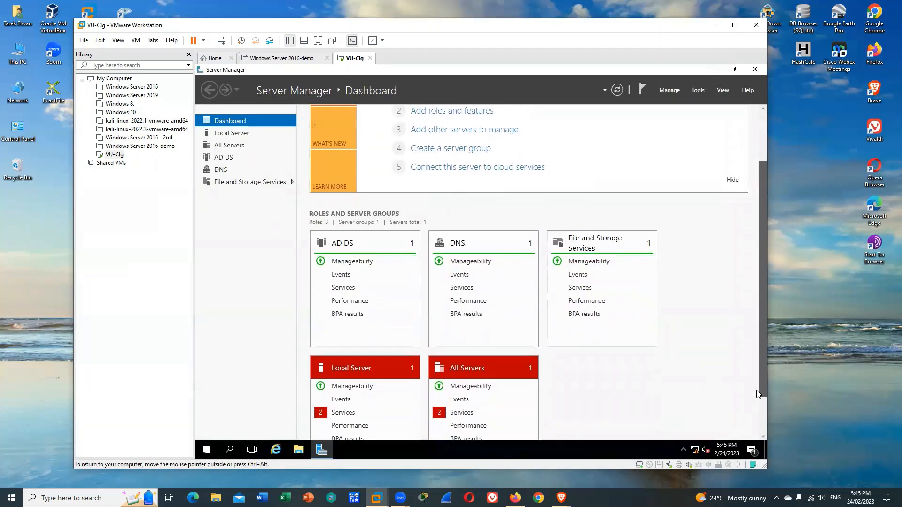
click(465, 376)
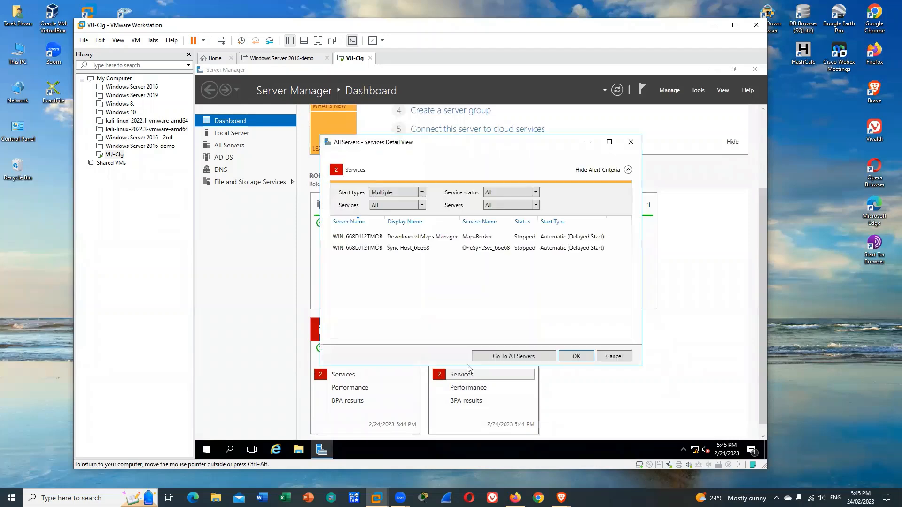
click(411, 239)
right_click(411, 239)
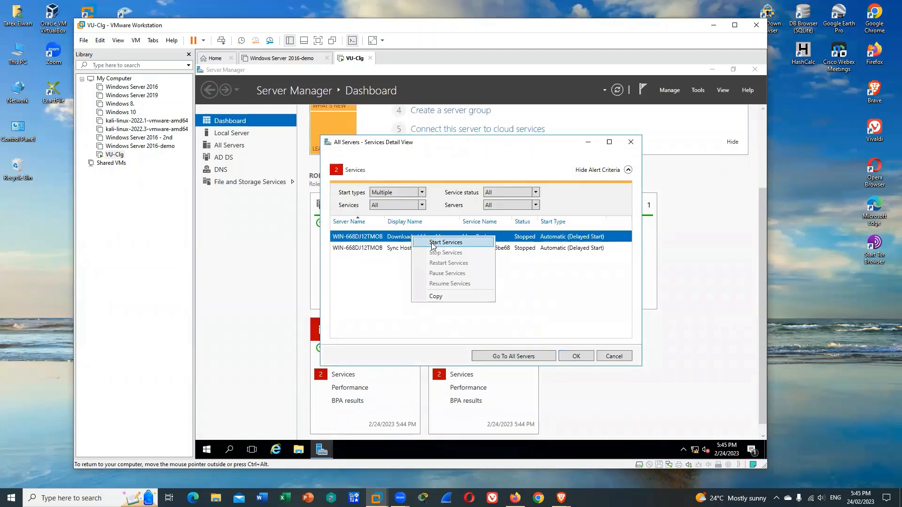
click(425, 245)
click(419, 249)
right_click(420, 249)
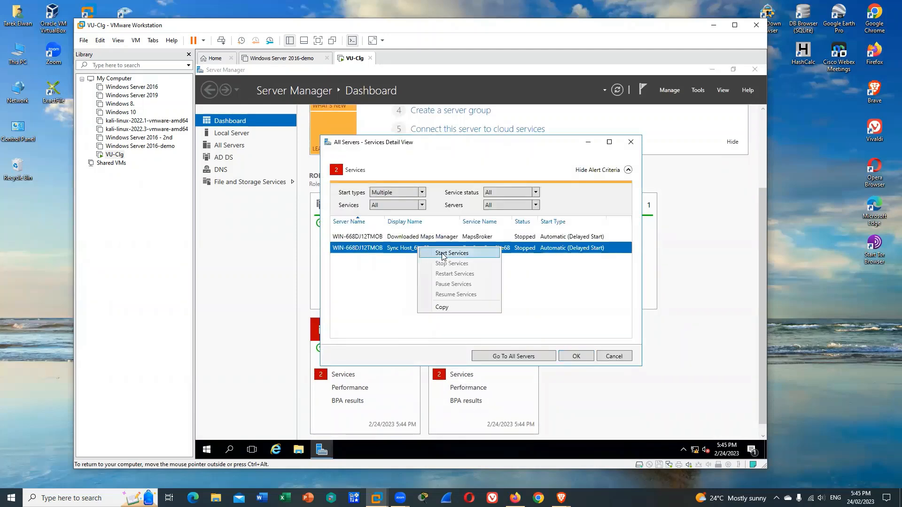
click(444, 256)
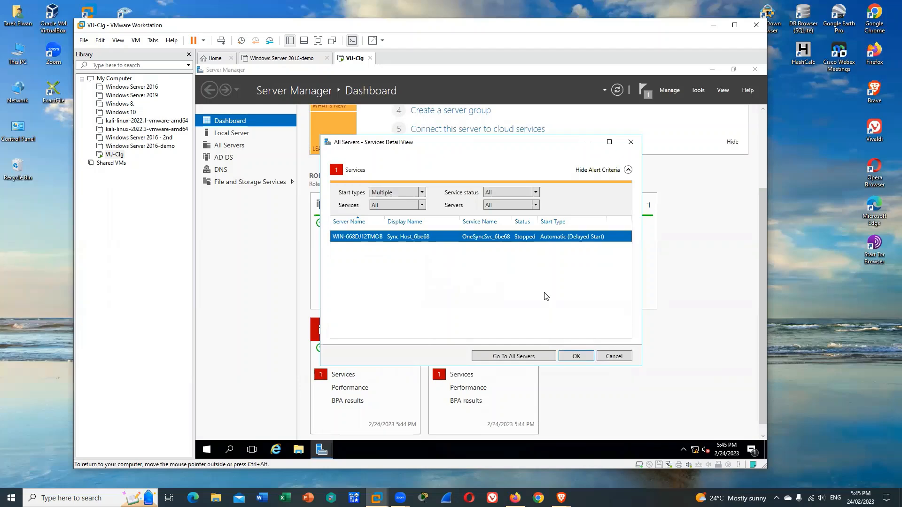
click(578, 358)
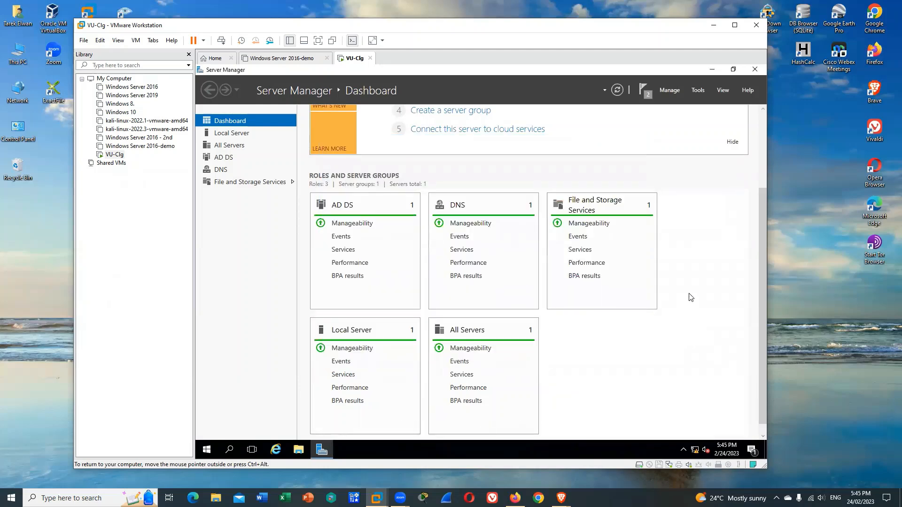
Open Active Directory Users and Computers and expand the abc.com domain
click(698, 91)
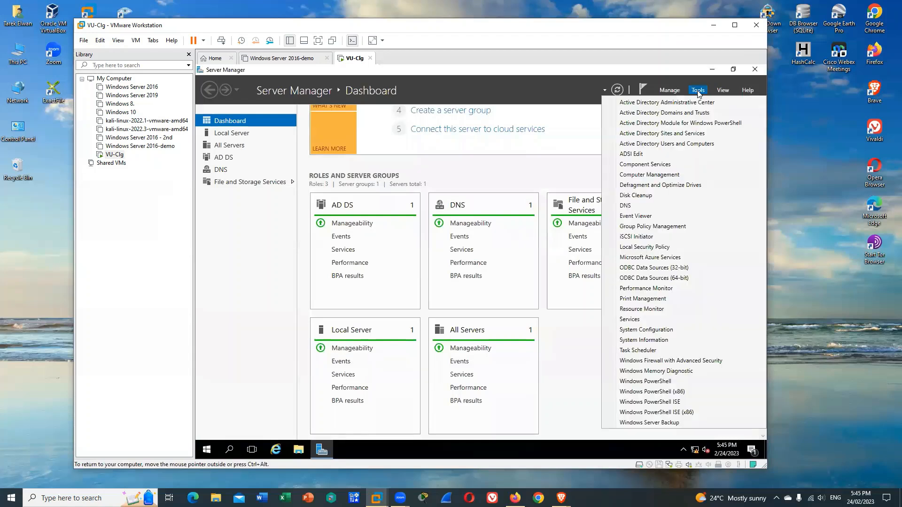
click(680, 145)
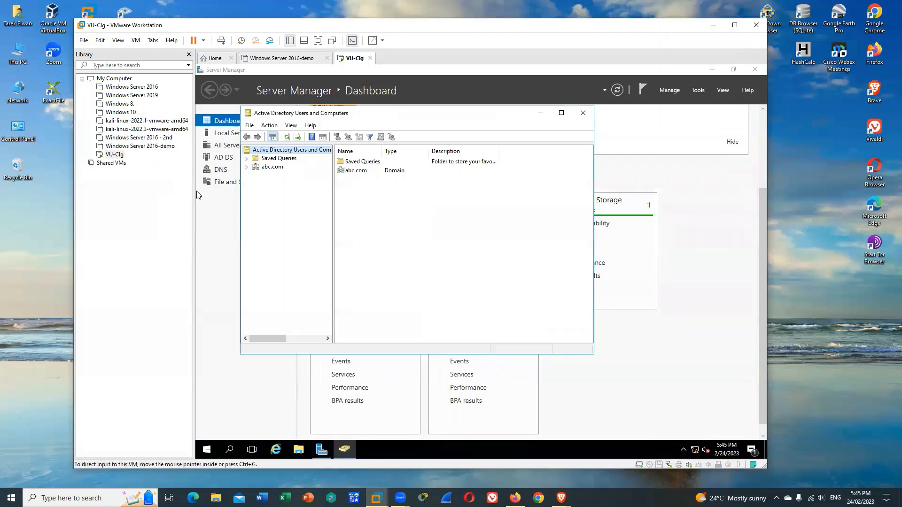
click(246, 167)
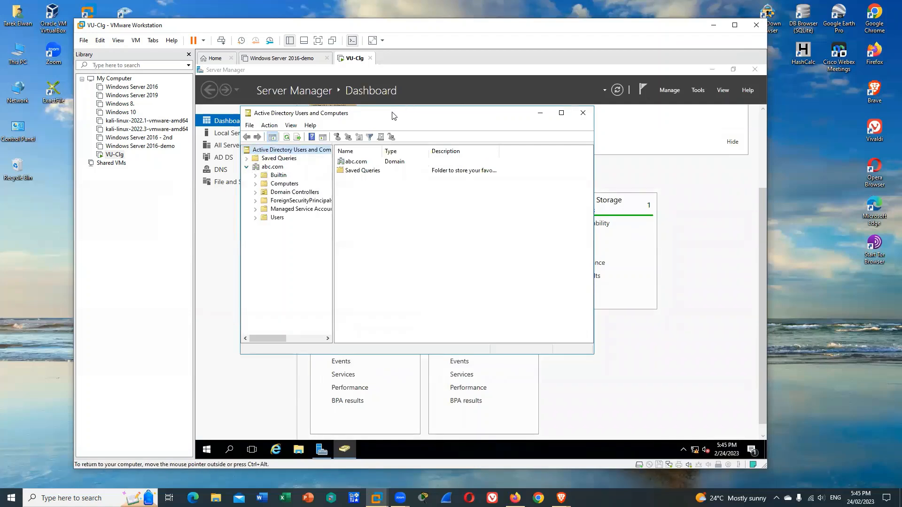
drag(393, 116, 458, 122)
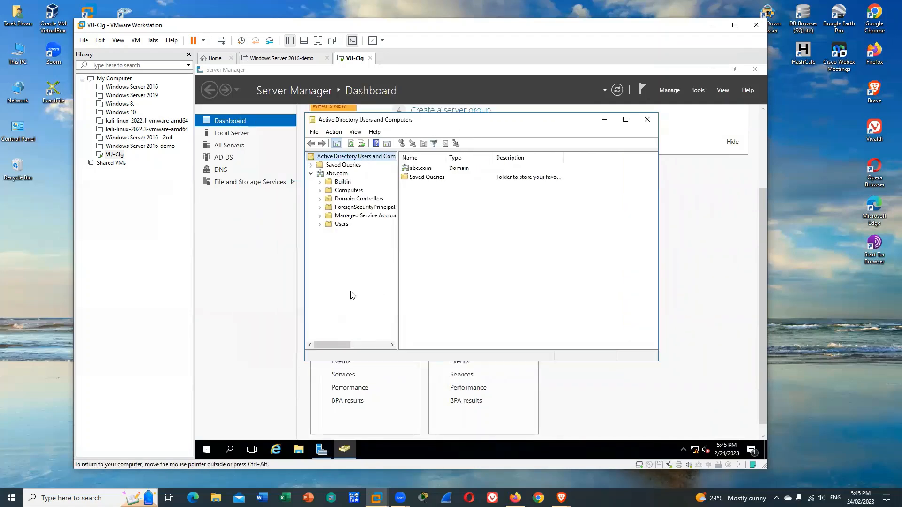
Begin a new user in the abc.com Users container, entering the first name, last name and user logon name
click(333, 225)
right_click(329, 226)
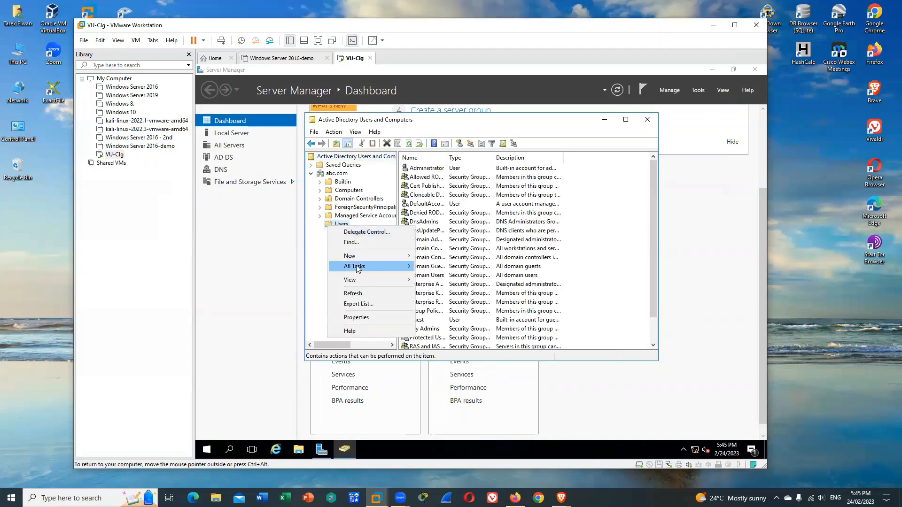
mouse_move(361, 255)
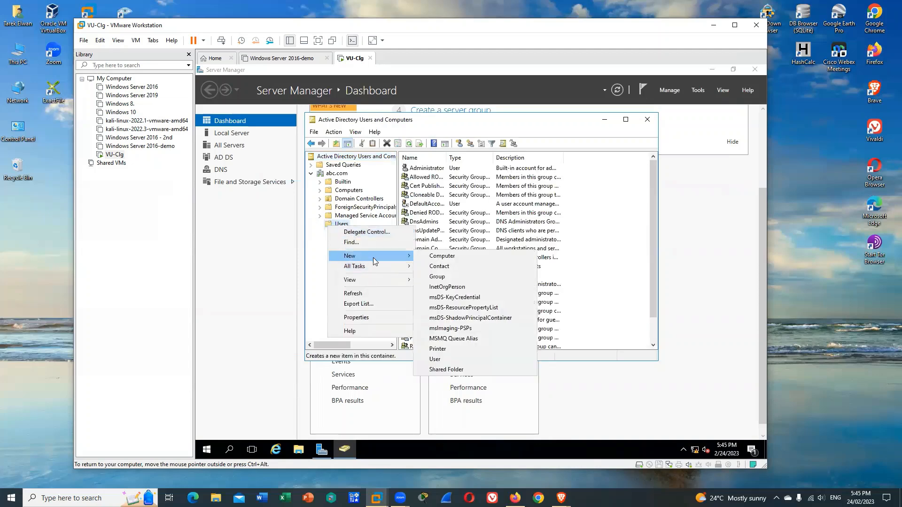
click(446, 360)
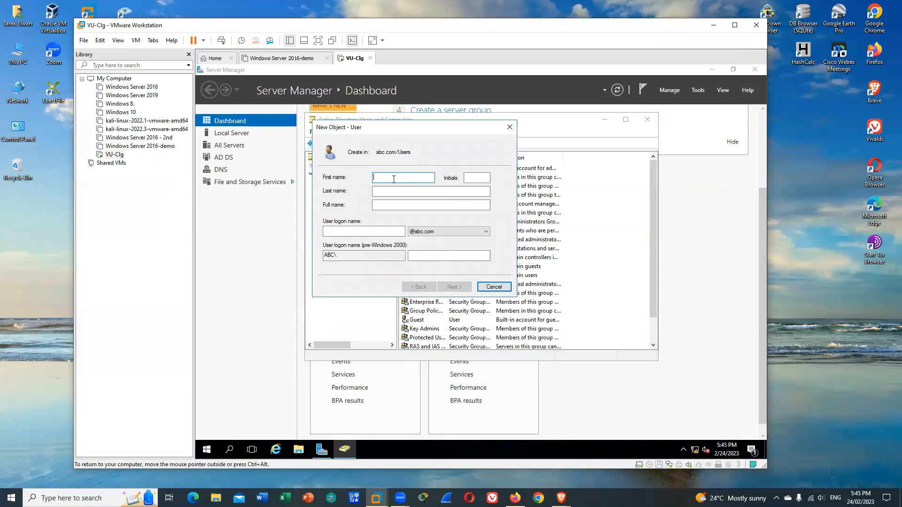
key(Tab)
key(Tab)
key(Tab)
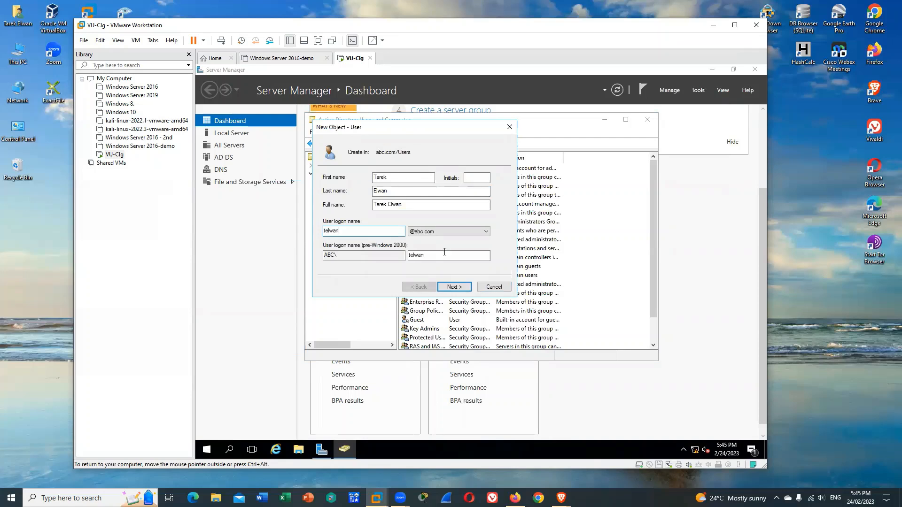
click(461, 287)
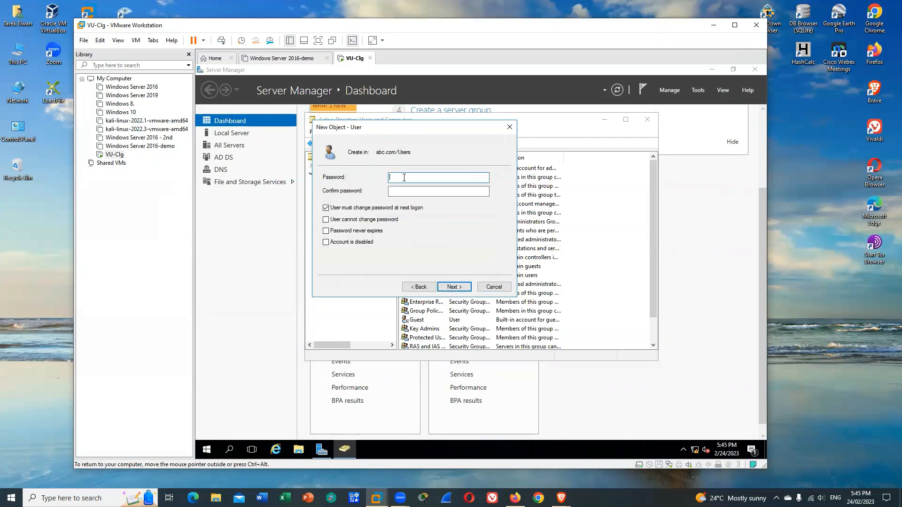
Enter and confirm the new user's password, keep the password change required at next logon, and finish creating the account
text(P@ssw0rd)
key(Tab)
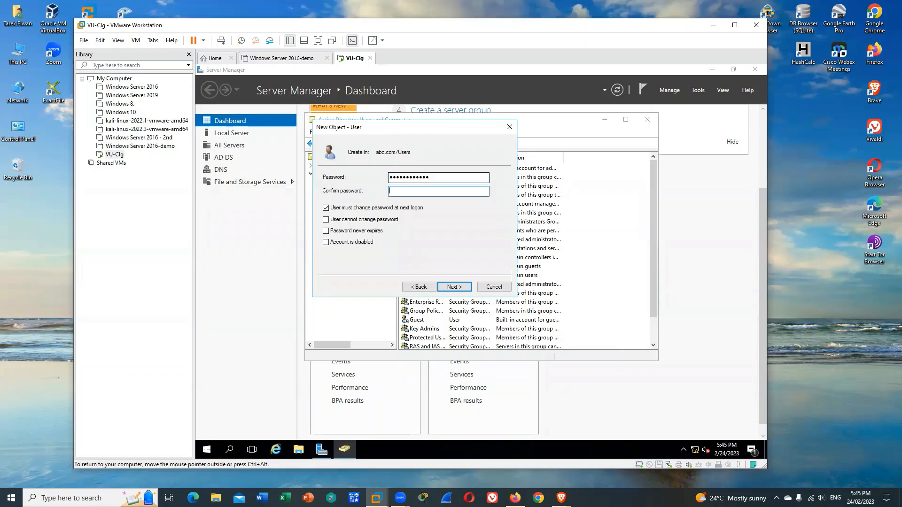
text(P@ssw0rd123)
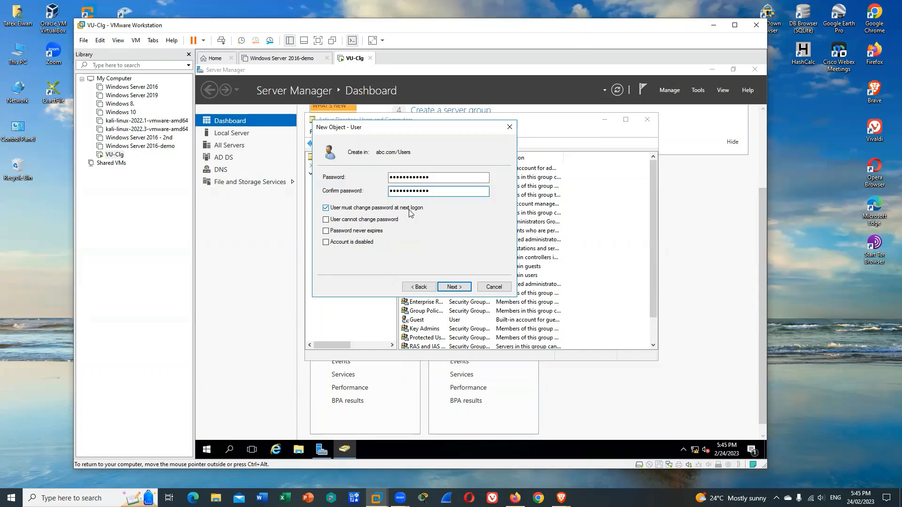
click(454, 288)
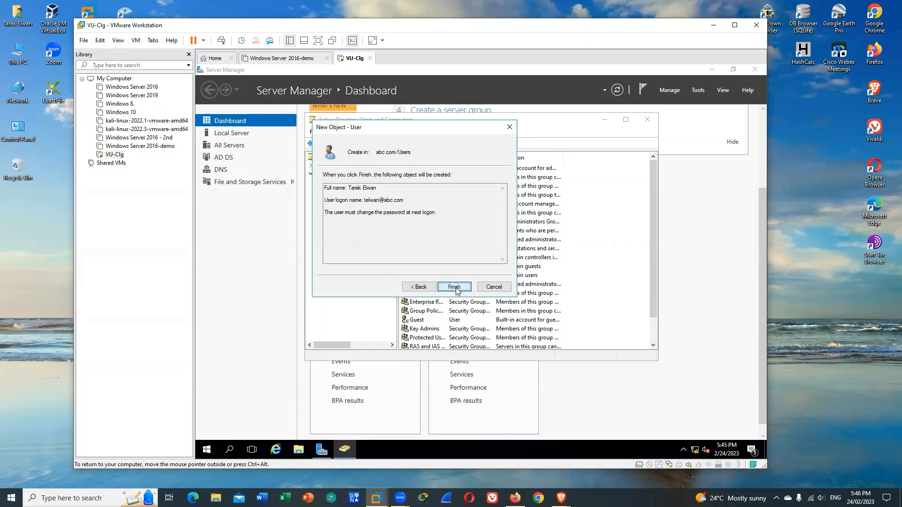
click(455, 288)
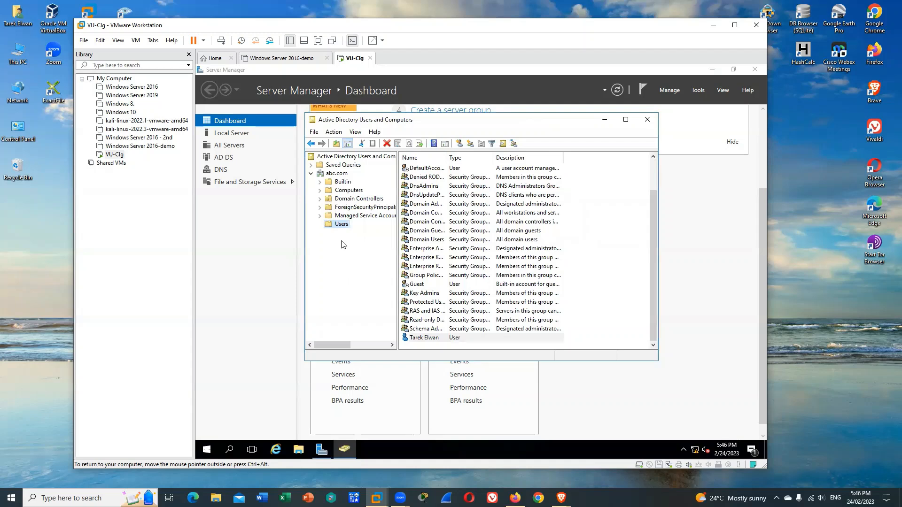
Create a global security group named NIT2122 in the Users container
right_click(328, 228)
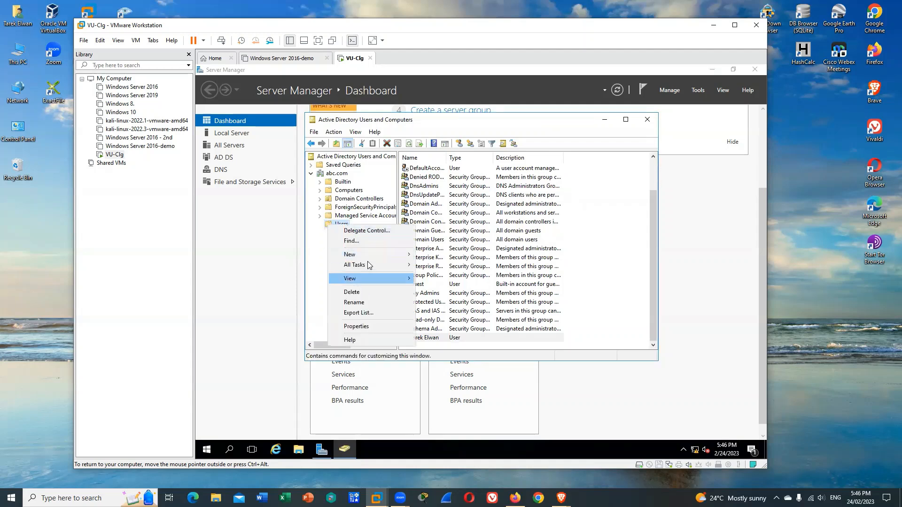
mouse_move(371, 254)
click(437, 276)
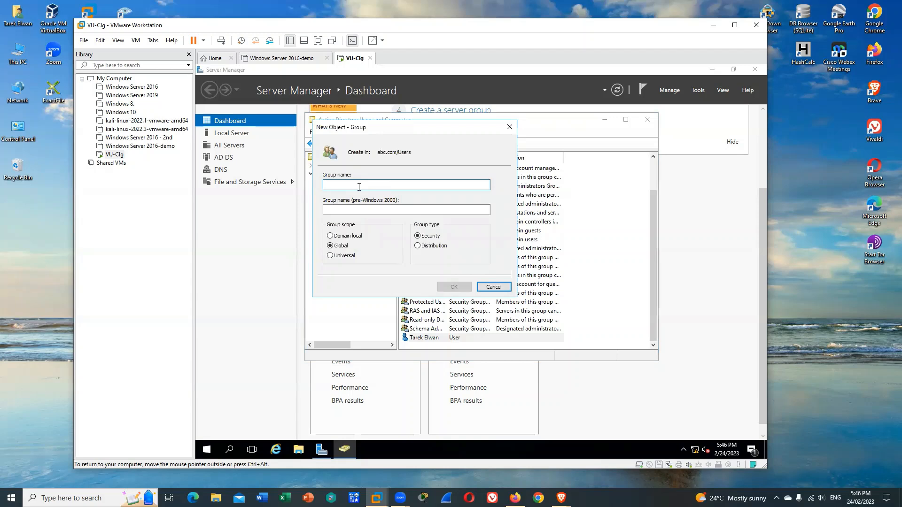
text(NIT2122)
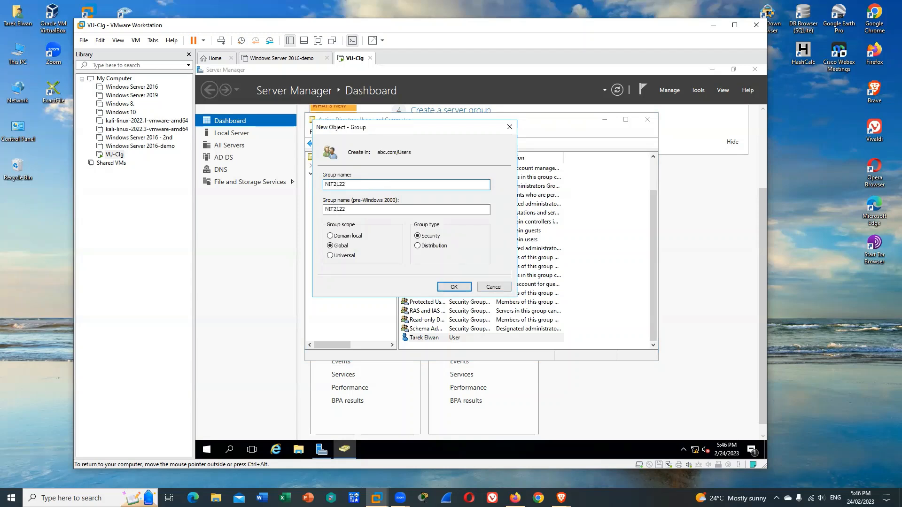
click(455, 287)
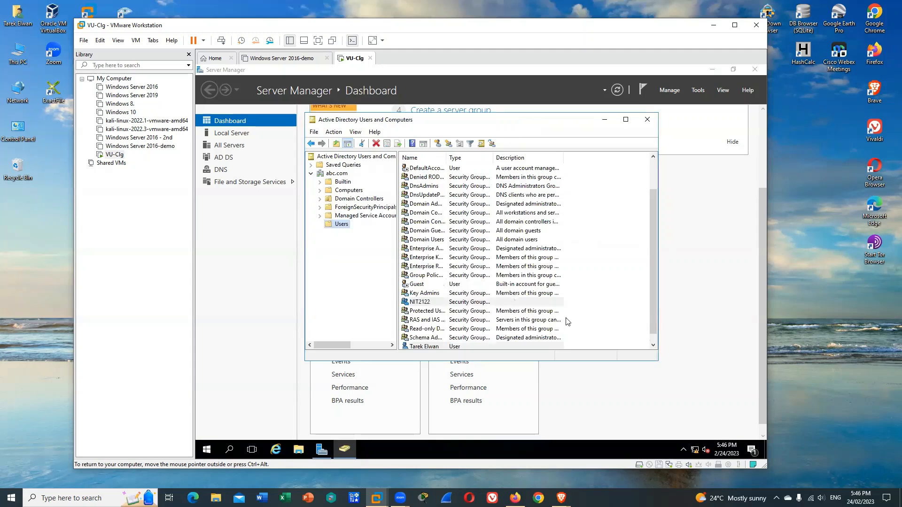
Add the newly created user account to the NIT2122 group
scroll(564, 323, down, 1)
click(432, 339)
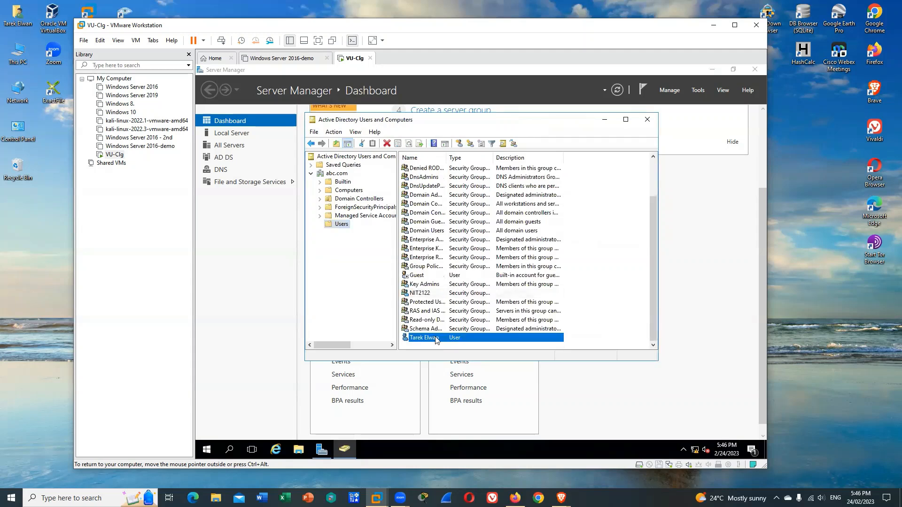
right_click(436, 338)
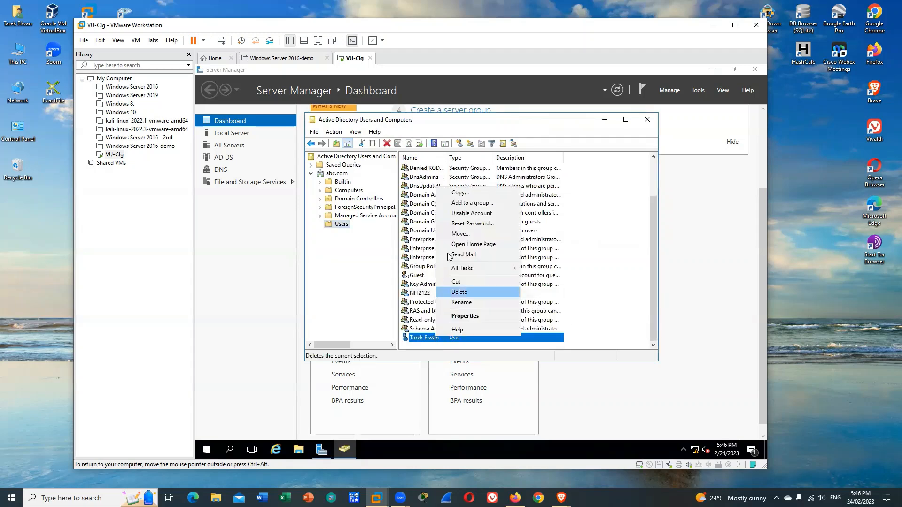
click(469, 203)
text(n)
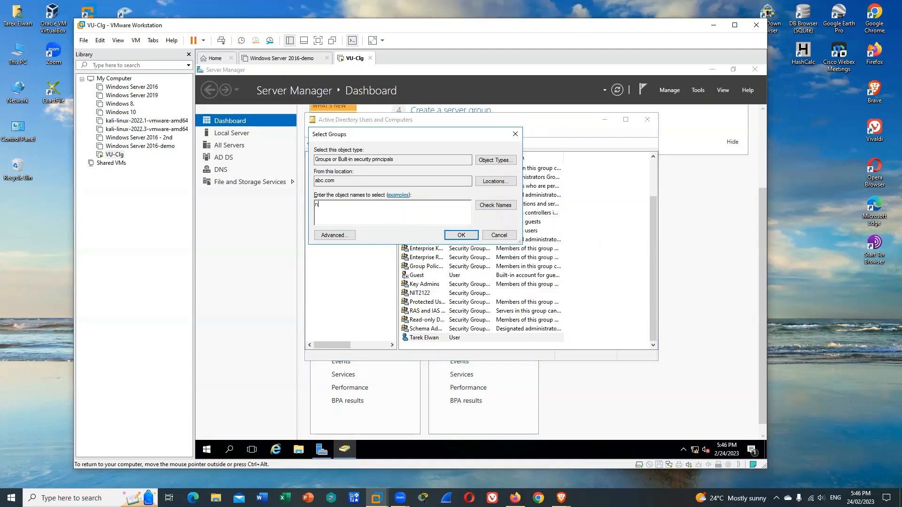
text(it2)
click(495, 204)
click(459, 234)
click(546, 294)
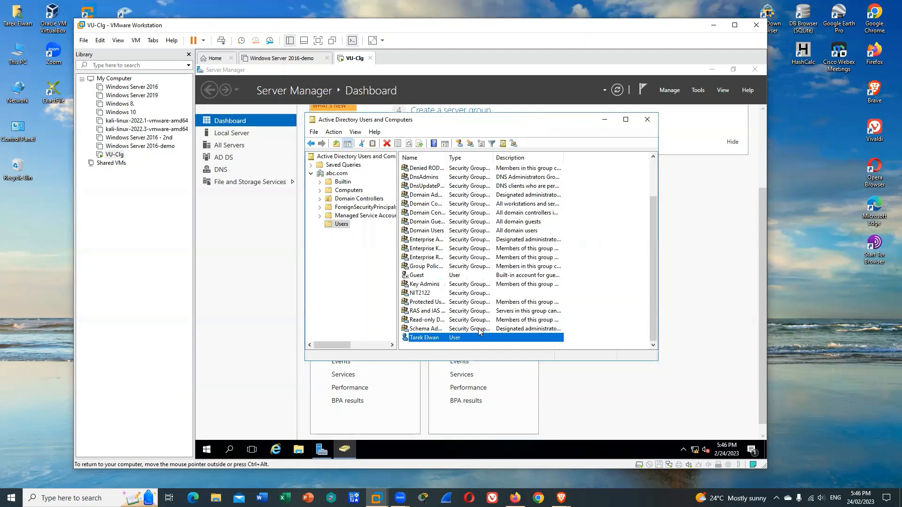
Check the member list of the NIT2122 group in its properties and close them without changes
double_click(428, 292)
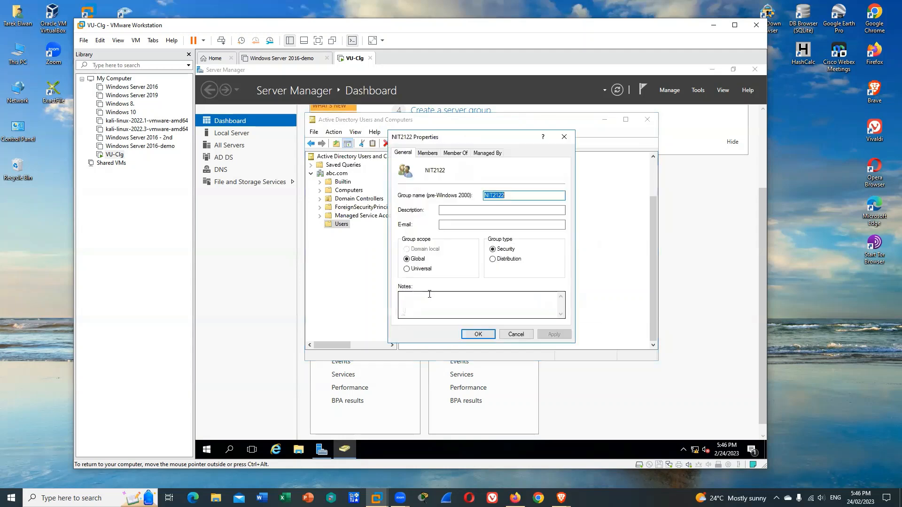
click(436, 154)
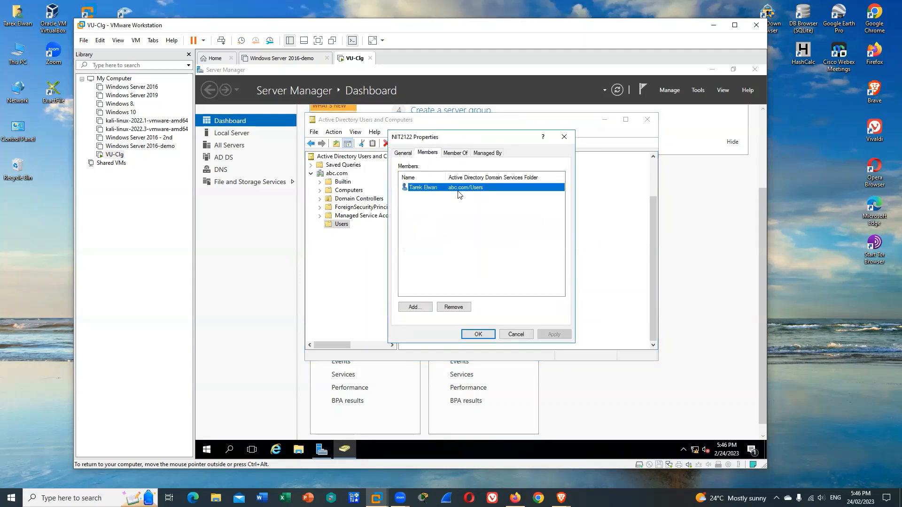
click(517, 335)
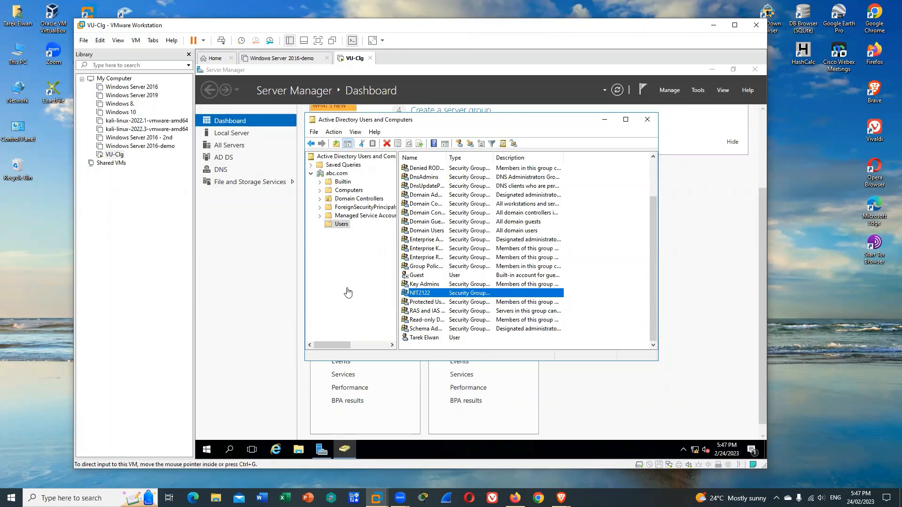
Create an organizational unit named NIT2122OU directly under abc.com, keeping it protected from accidental deletion
click(336, 175)
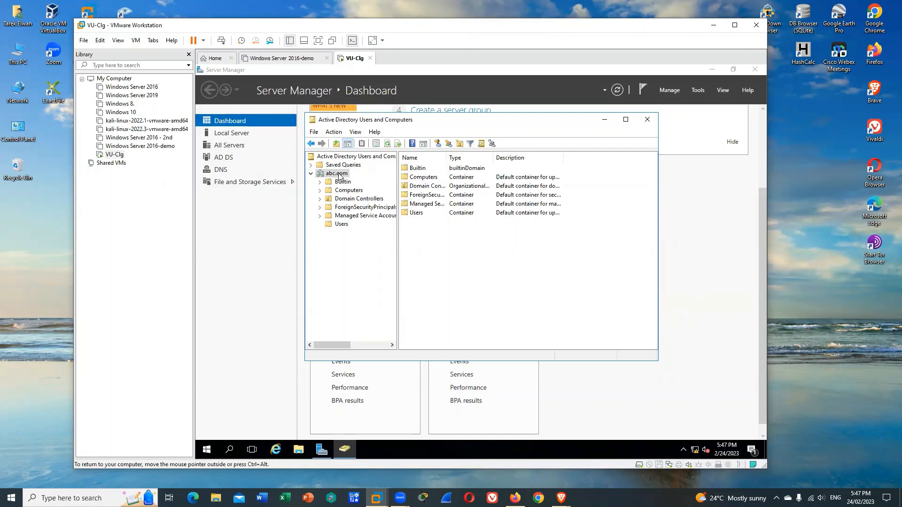
right_click(341, 176)
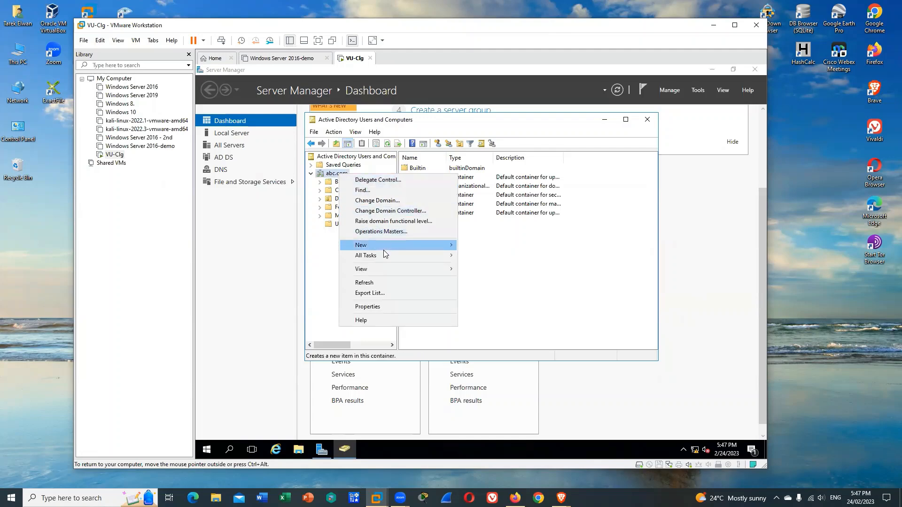
mouse_move(383, 248)
click(482, 315)
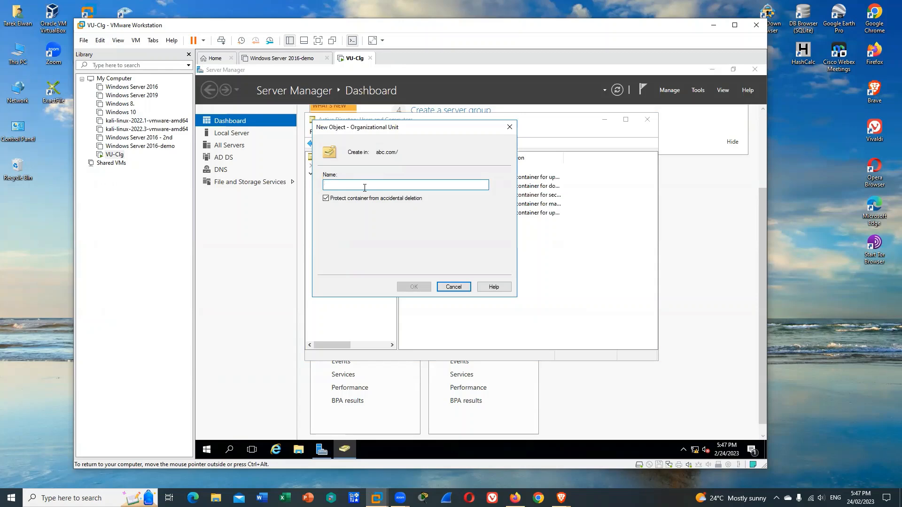
text(NIT212)
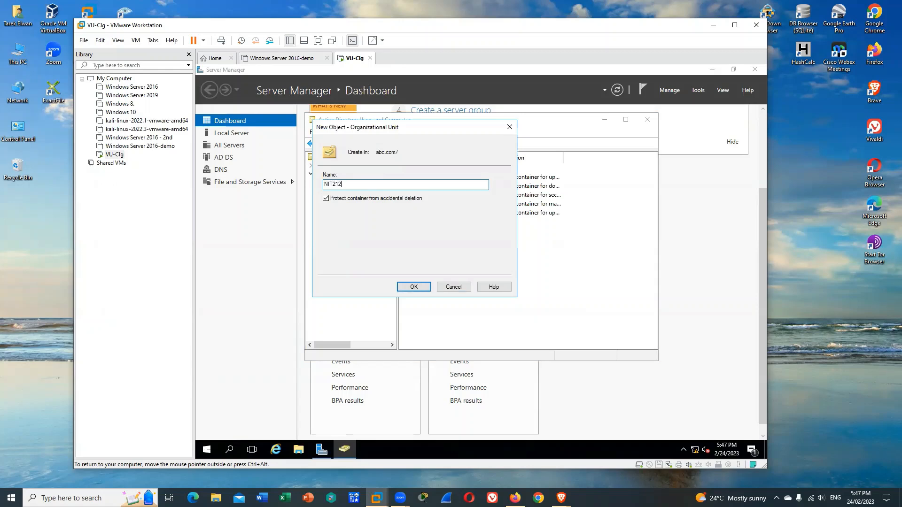
text(2OU)
click(415, 286)
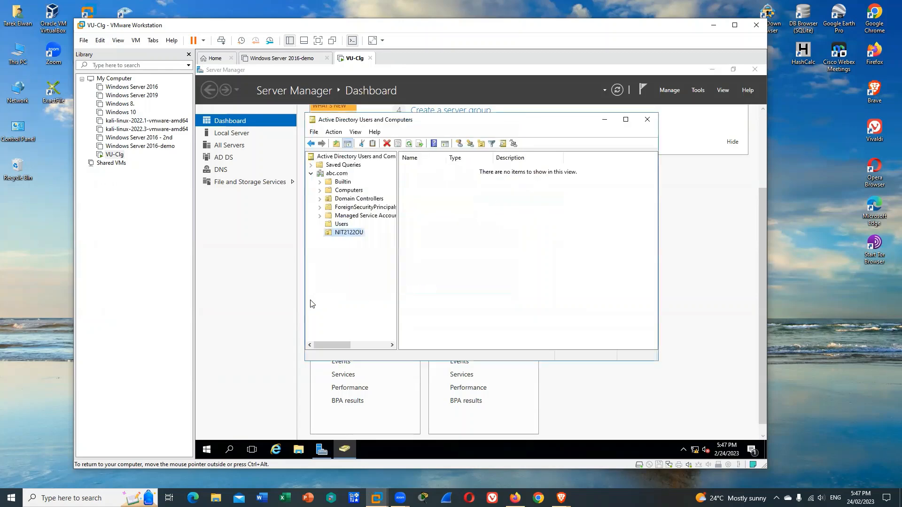
right_click(352, 236)
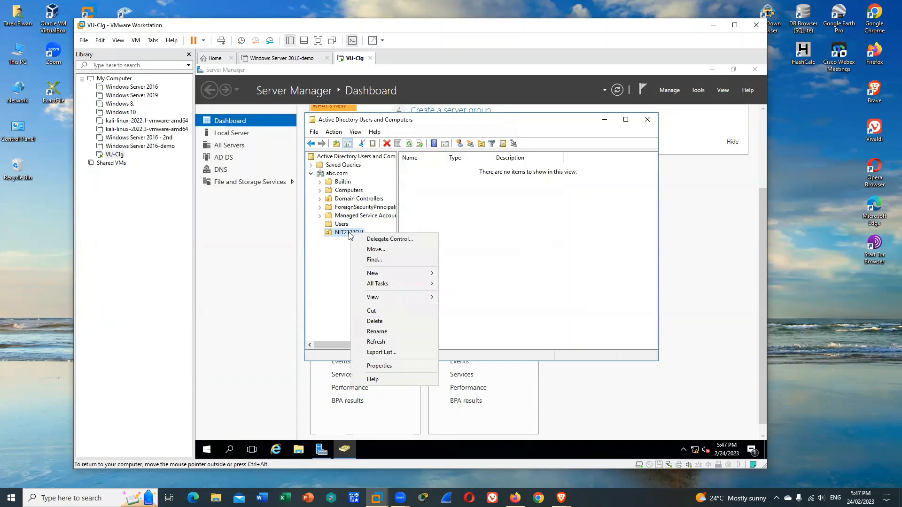
click(335, 266)
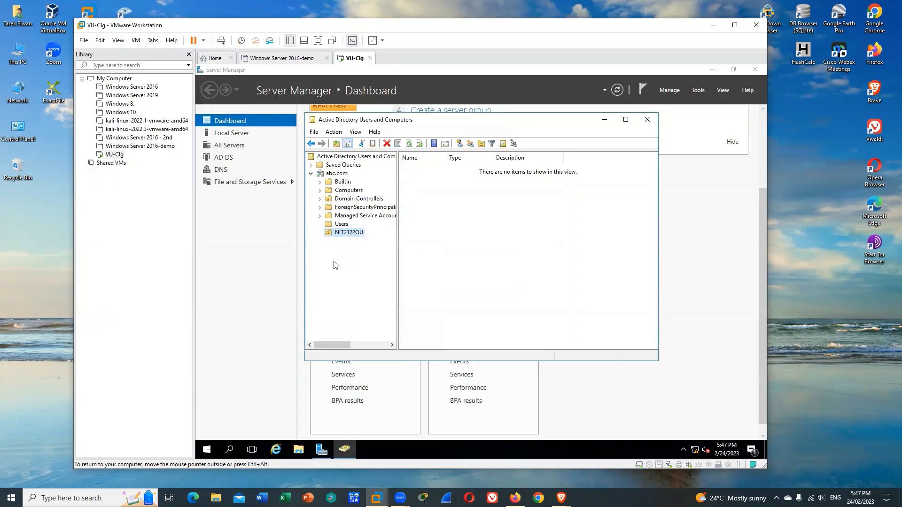